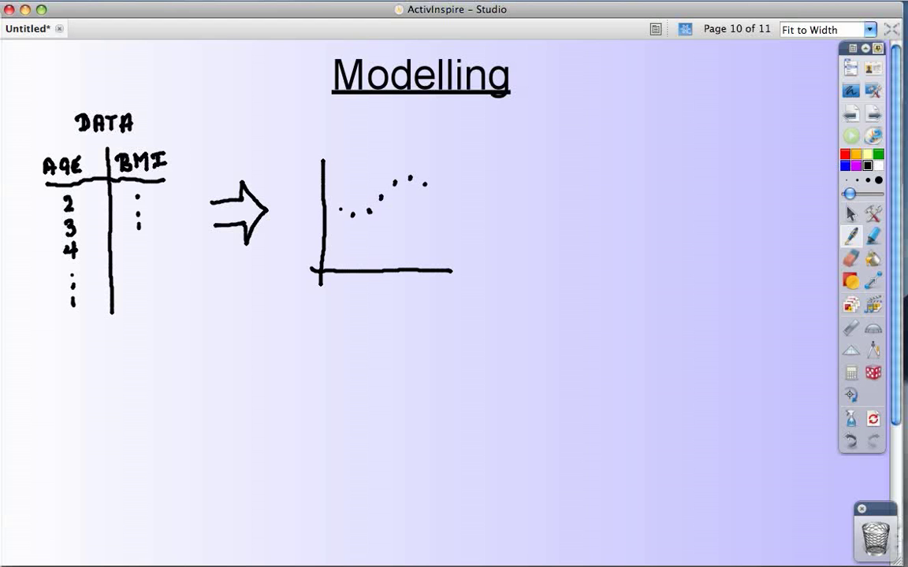
Draw a red curve through the plotted points and a black block arrow pointing right beside the graph.
click(438, 201)
mouse_move(331, 196)
mouse_down()
mouse_move(341, 211)
mouse_move(370, 206)
mouse_move(413, 177)
mouse_move(442, 204)
mouse_up()
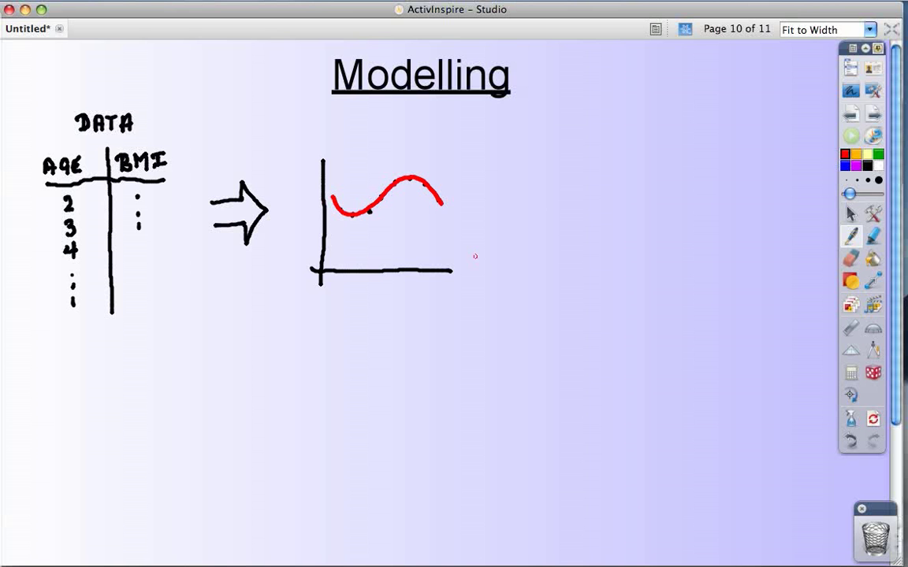
click(867, 166)
drag(511, 193, 560, 190)
mouse_move(511, 214)
mouse_down()
mouse_move(561, 212)
mouse_move(575, 187)
mouse_move(587, 193)
mouse_move(559, 227)
mouse_up()
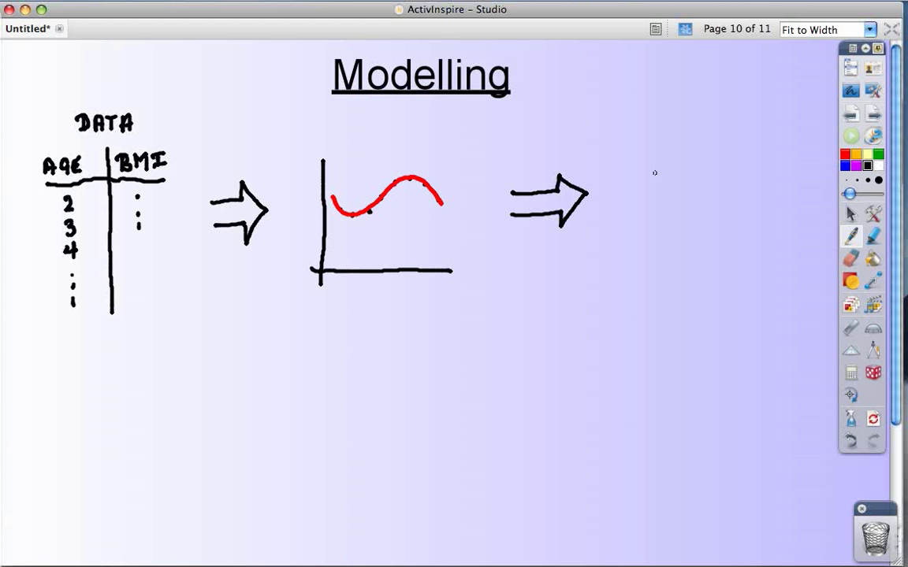
Handwrite EVALUATE with INTERPRET beneath it after the second arrow, and underline both words.
mouse_move(657, 166)
mouse_down()
mouse_move(659, 180)
mouse_move(675, 165)
mouse_move(690, 180)
mouse_move(709, 180)
mouse_move(717, 166)
mouse_move(739, 180)
mouse_move(745, 164)
mouse_move(759, 180)
mouse_up()
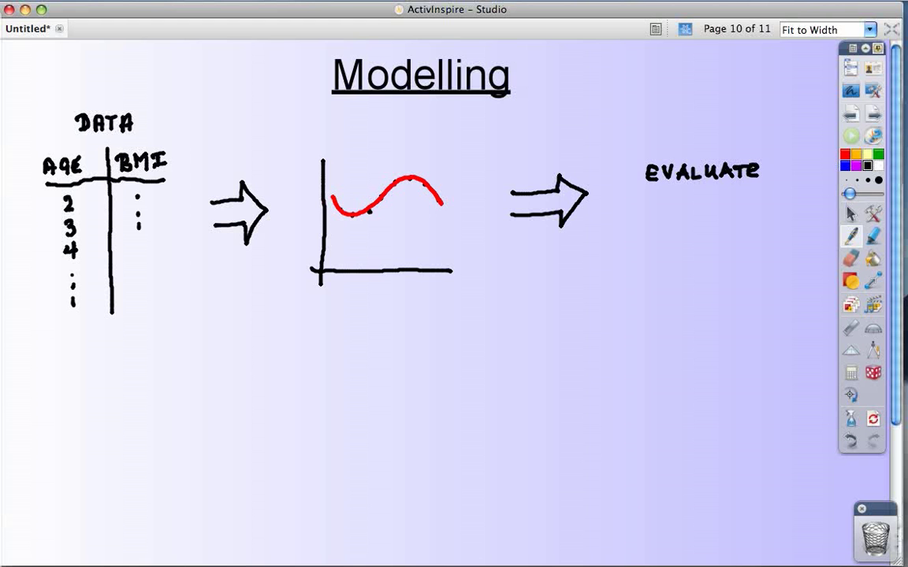
mouse_move(649, 207)
mouse_down()
mouse_move(649, 220)
mouse_move(655, 208)
mouse_move(655, 219)
mouse_move(675, 208)
mouse_move(684, 220)
mouse_up()
drag(678, 206, 701, 219)
drag(706, 206, 706, 220)
mouse_move(706, 207)
mouse_down()
mouse_move(716, 204)
mouse_move(717, 219)
mouse_up()
mouse_move(721, 203)
mouse_down()
mouse_move(721, 219)
mouse_move(758, 220)
mouse_move(768, 201)
mouse_up()
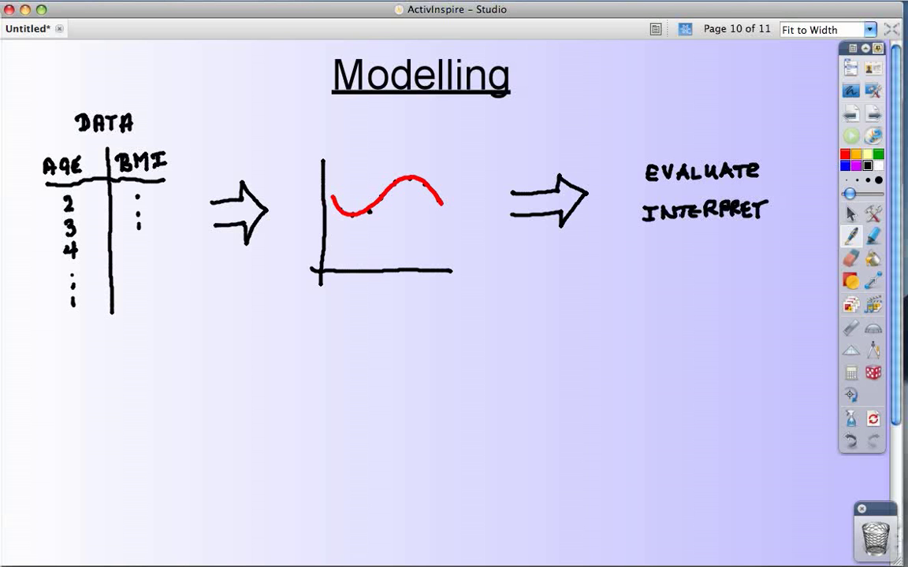
drag(659, 231, 736, 230)
drag(664, 188, 741, 184)
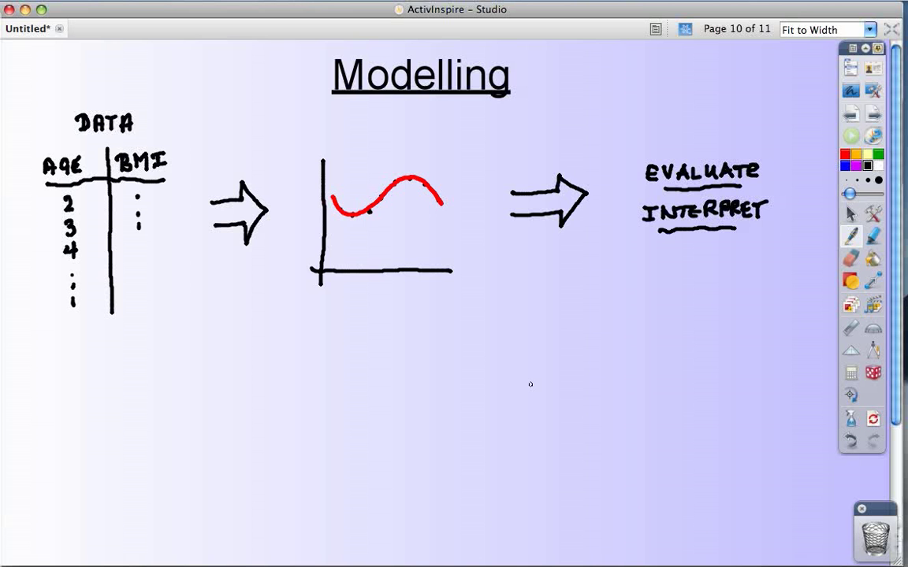
Switch to GeoGebra with the BMI - modelling.ggb worksheet.
key(super+Tab)
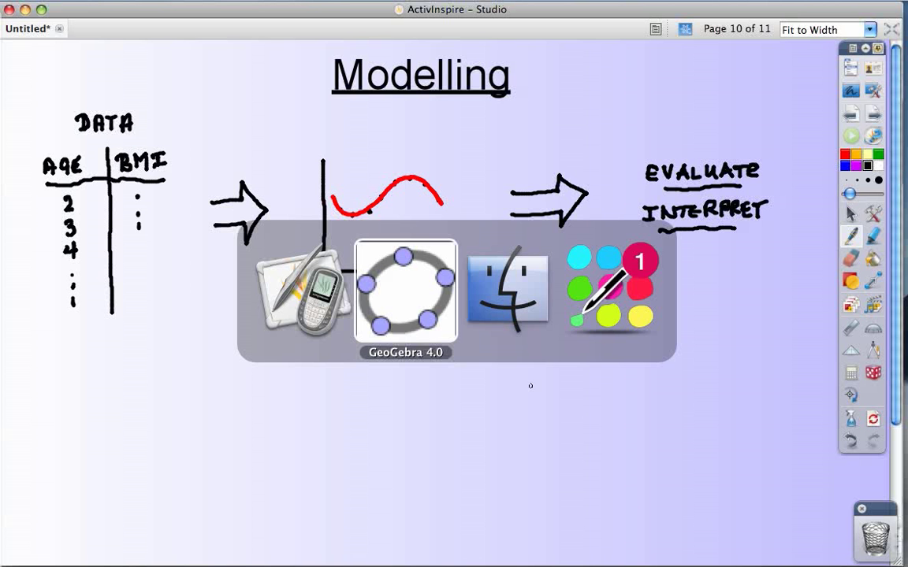
key(super+Tab)
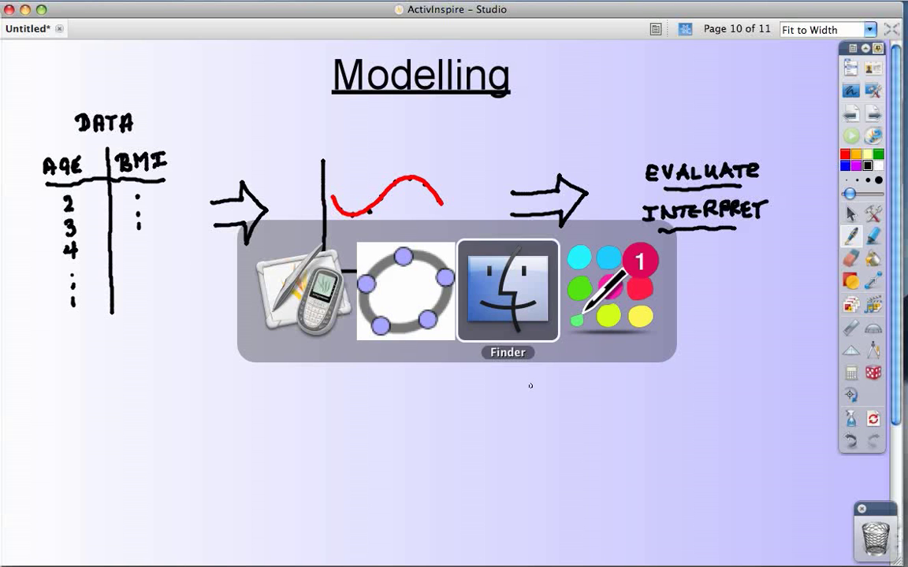
key(super+shift+Tab)
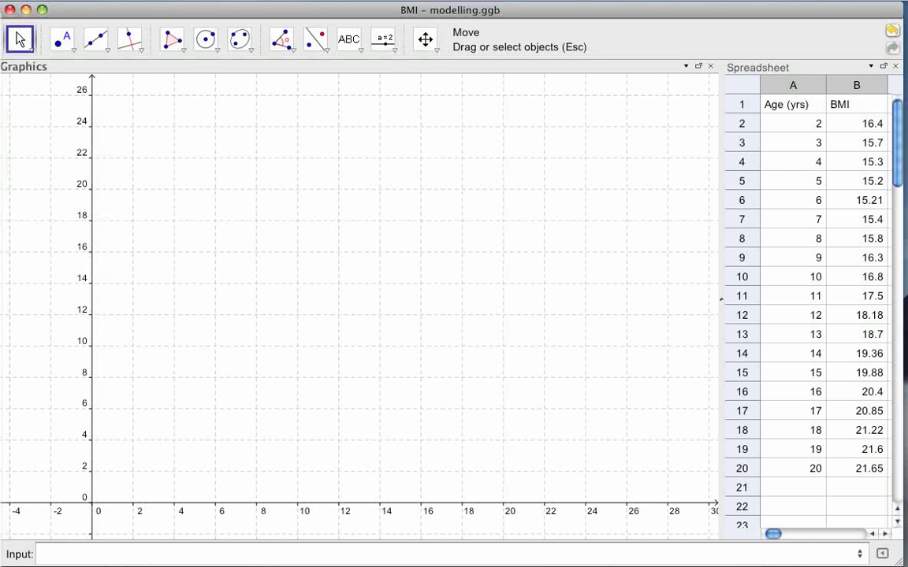
Show the Algebra view and hide it again, leaving the Graphics and Spreadsheet views.
click(174, 0)
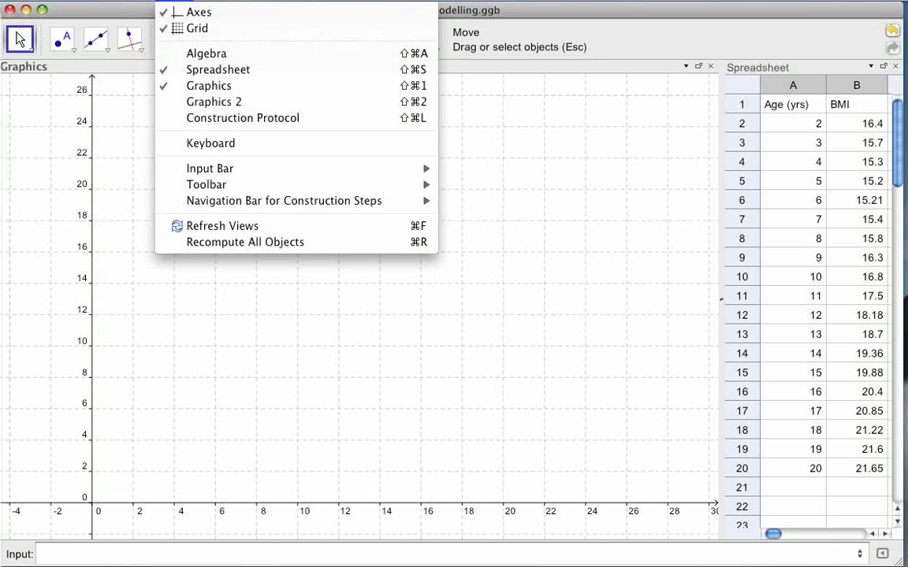
click(206, 53)
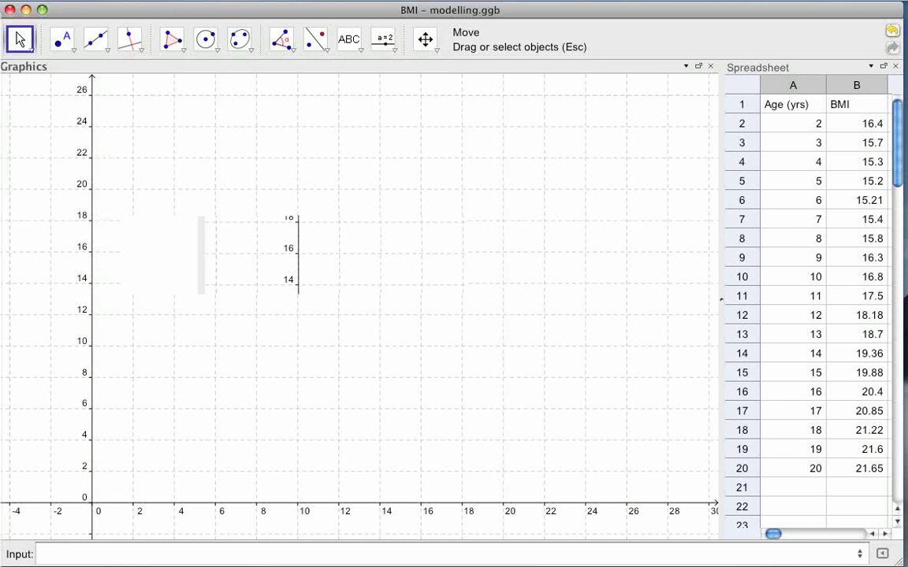
click(173, 1)
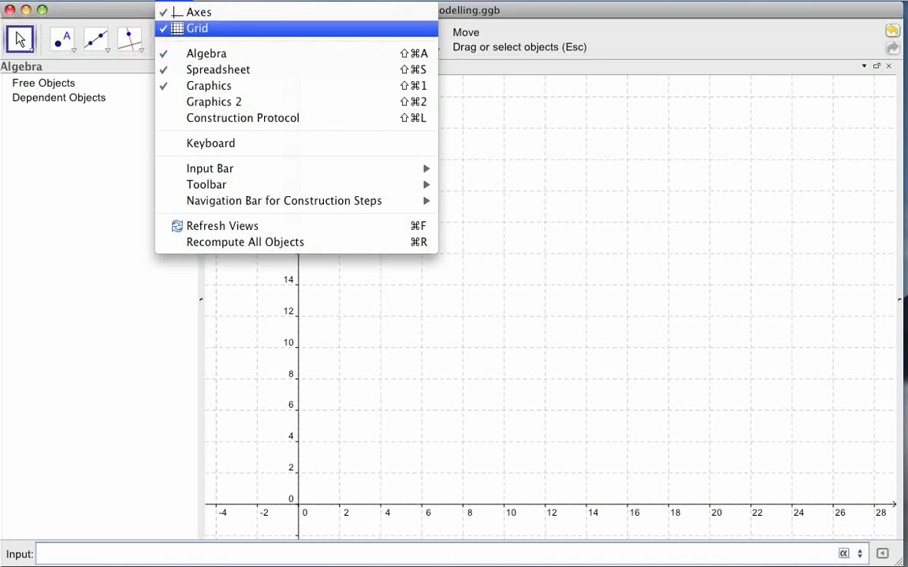
click(207, 53)
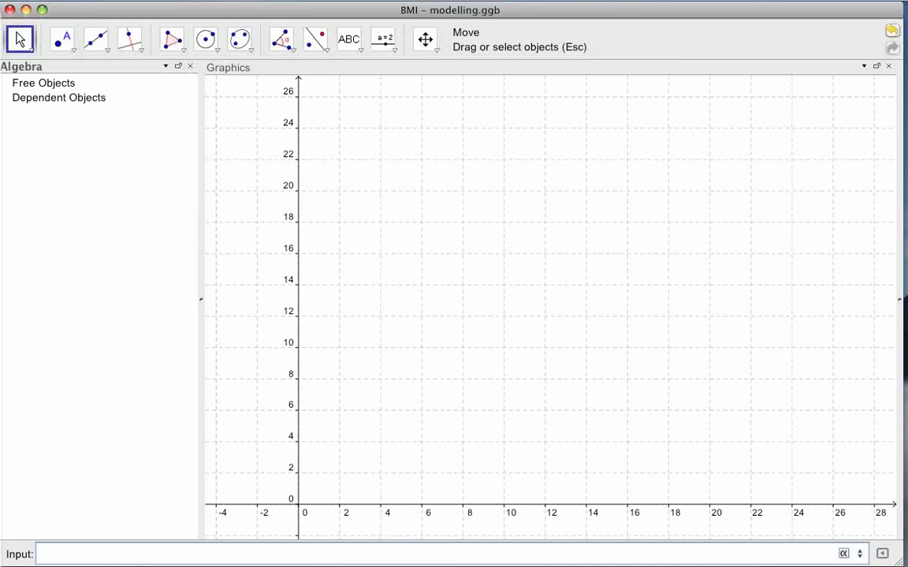
click(173, 1)
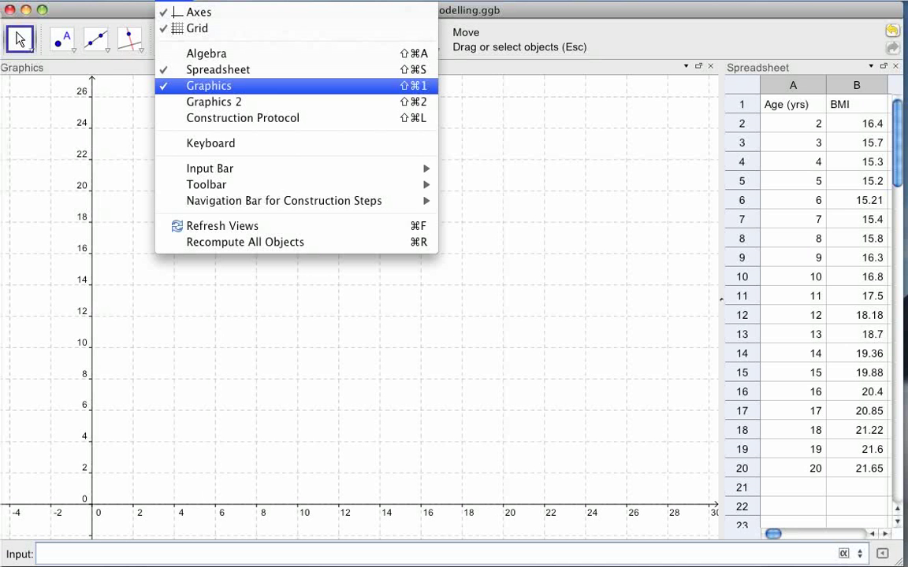
click(208, 85)
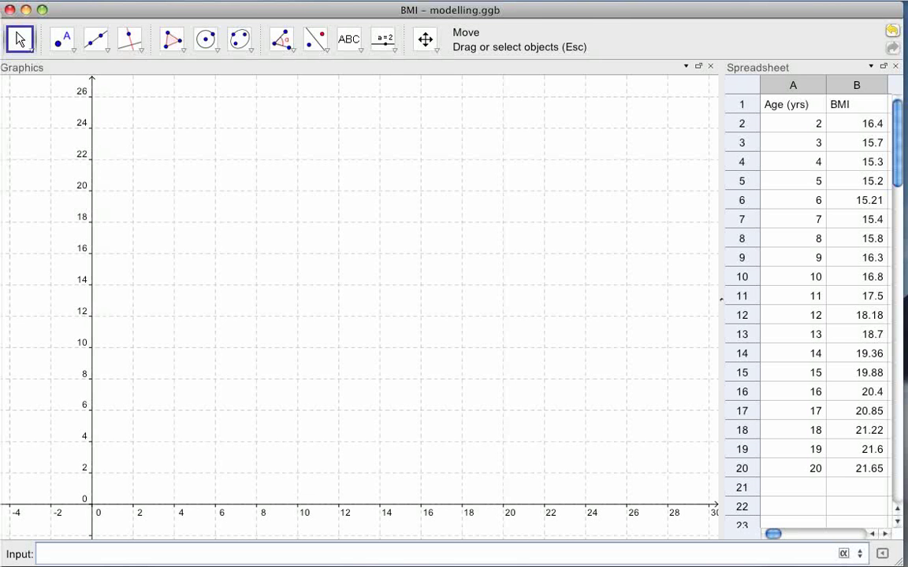
Create a list of points from the age and BMI data in cells A1:B20.
click(792, 104)
drag(792, 104, 859, 467)
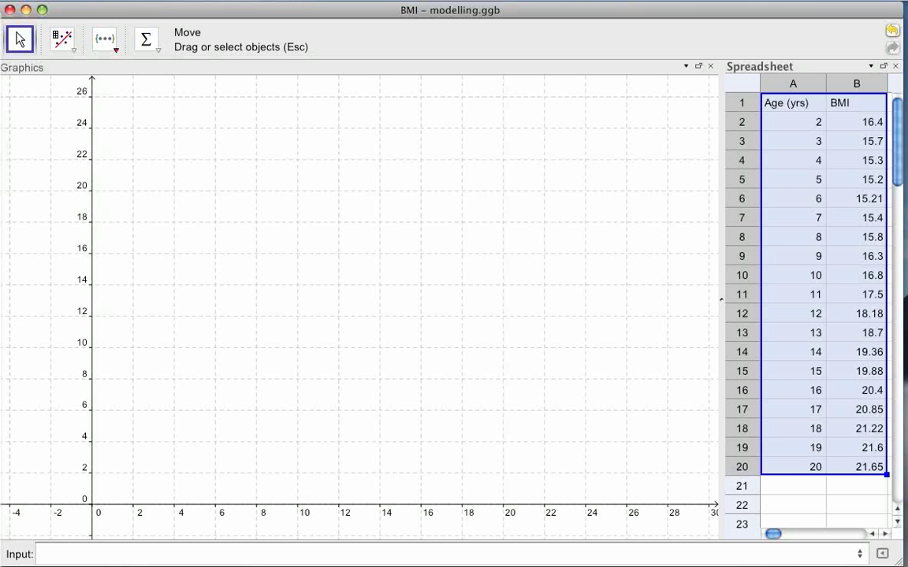
click(116, 50)
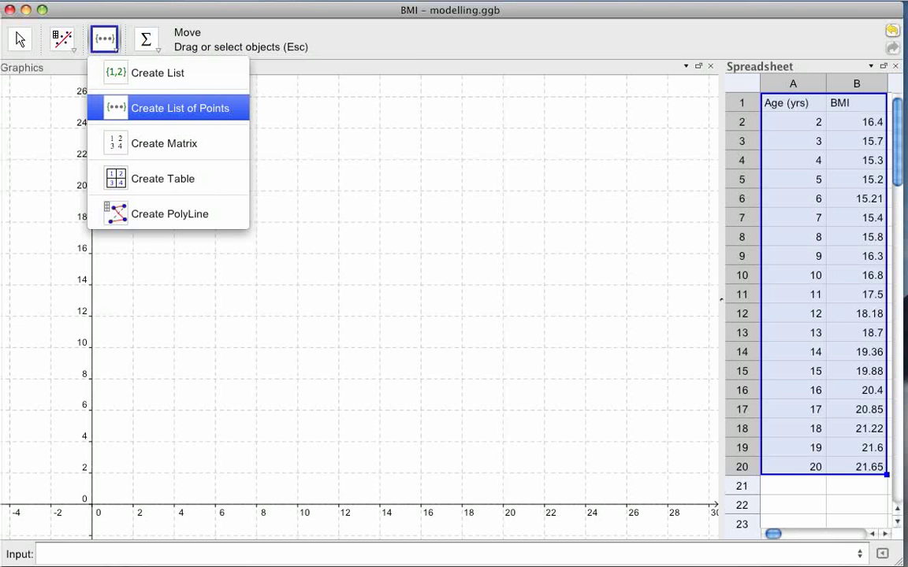
click(180, 109)
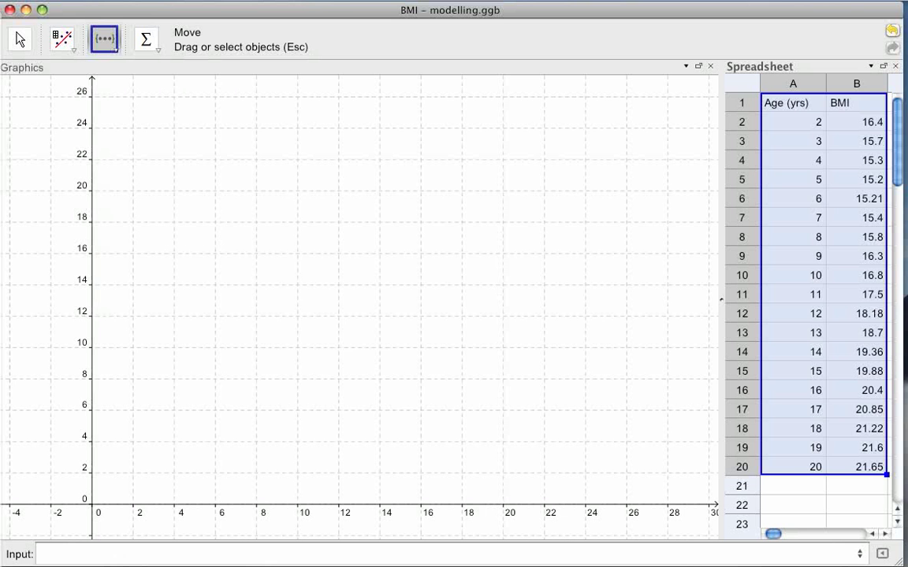
click(603, 360)
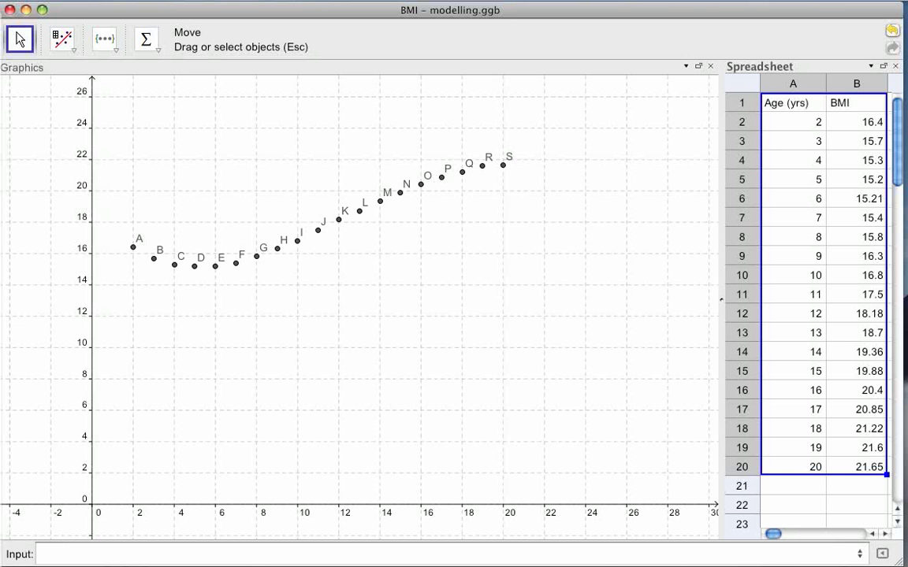
Hide the labels of all the plotted points through their object properties.
key(super+e)
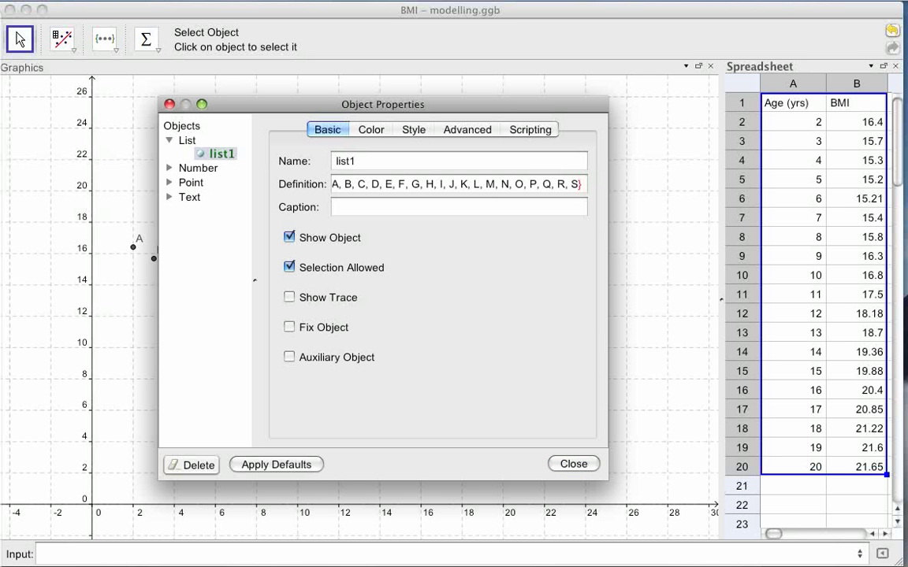
click(168, 183)
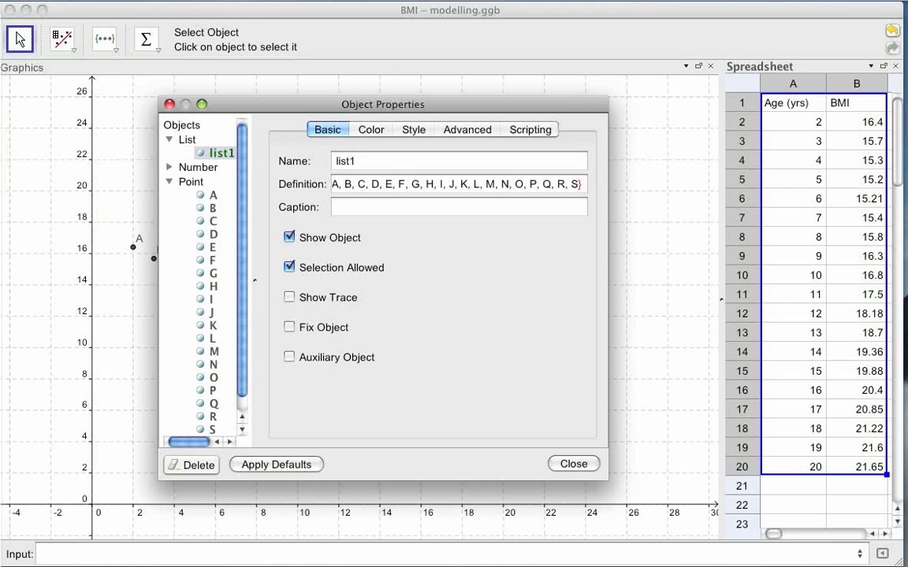
click(191, 182)
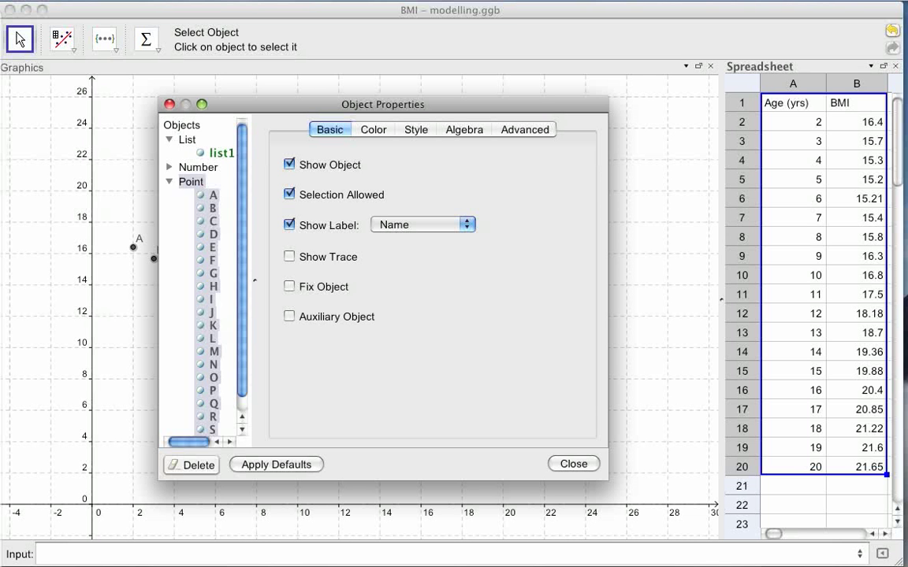
click(289, 224)
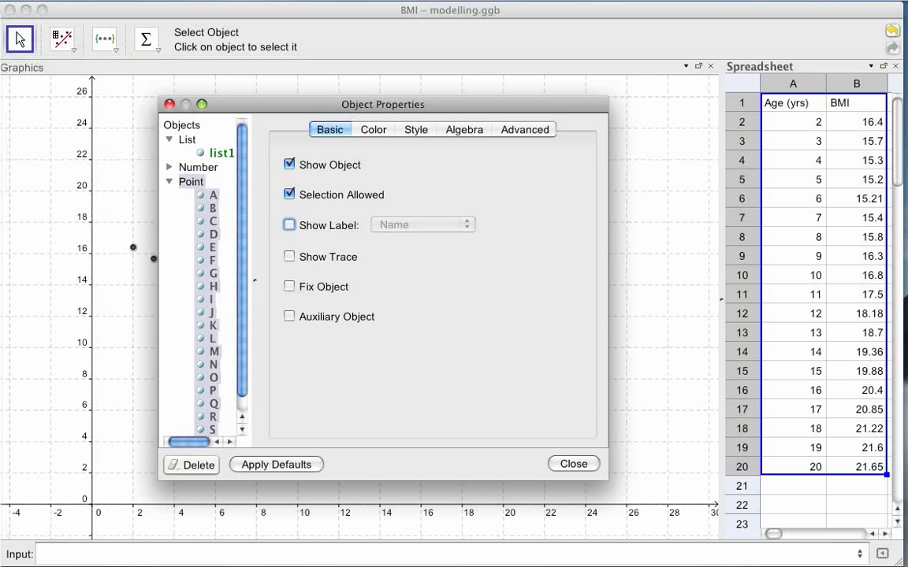
click(170, 182)
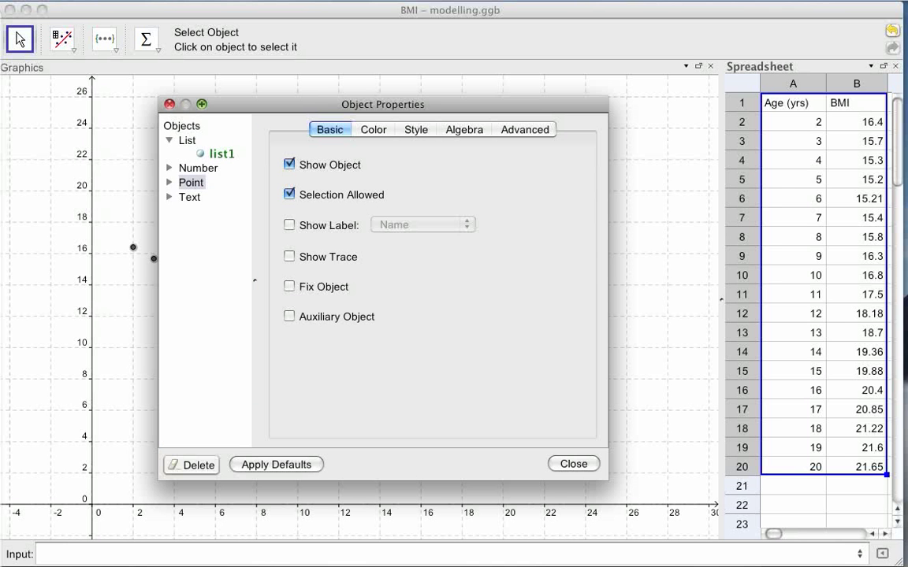
click(169, 105)
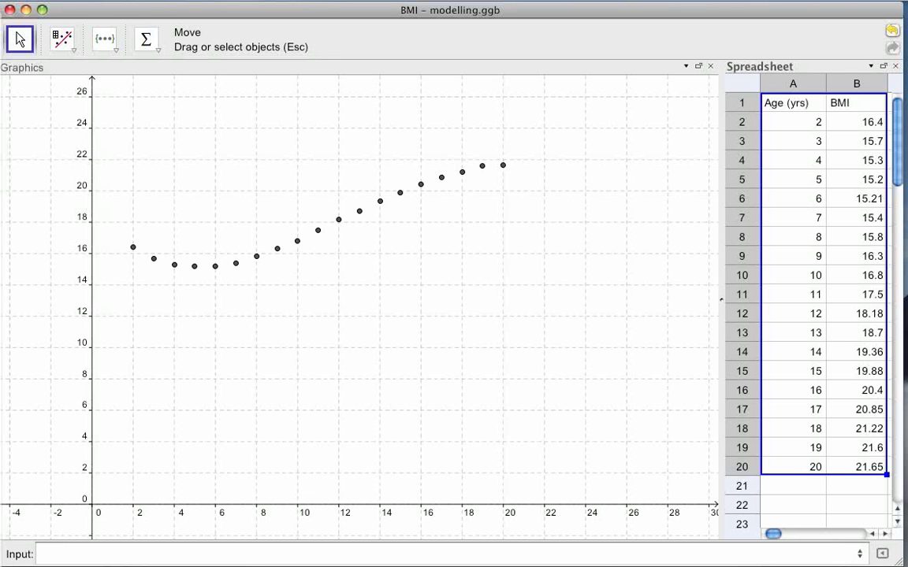
click(360, 331)
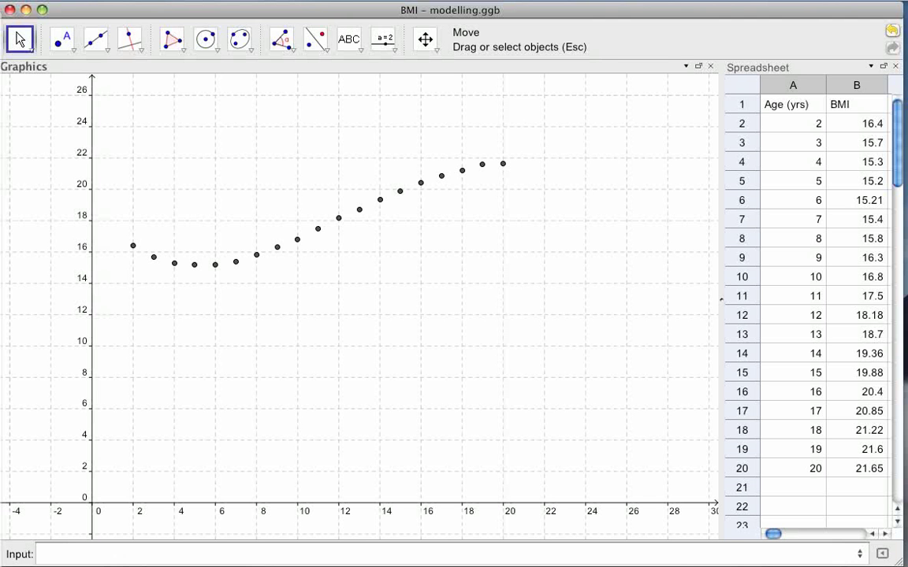
Run a Two Variable Regression Analysis on cells A1:B20 and fit a Linear model.
drag(788, 104, 866, 467)
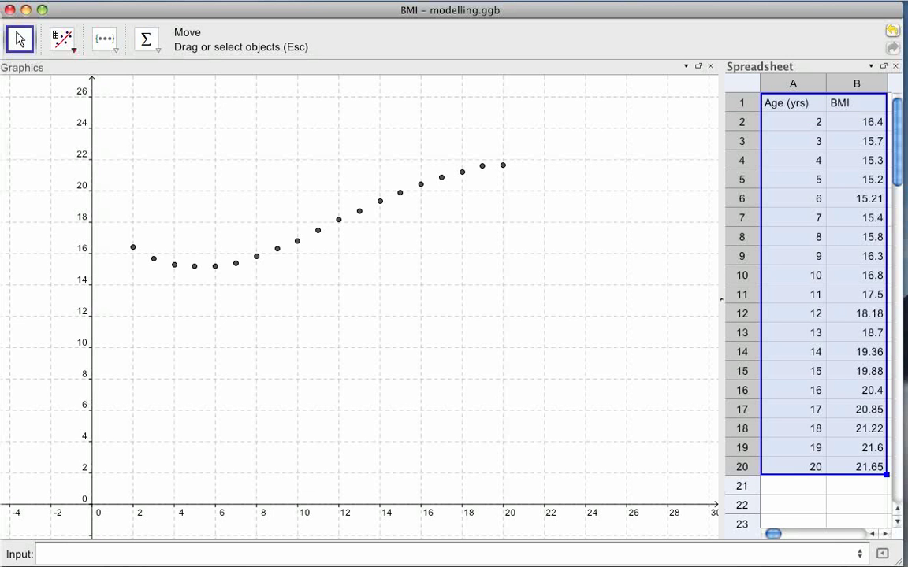
click(64, 38)
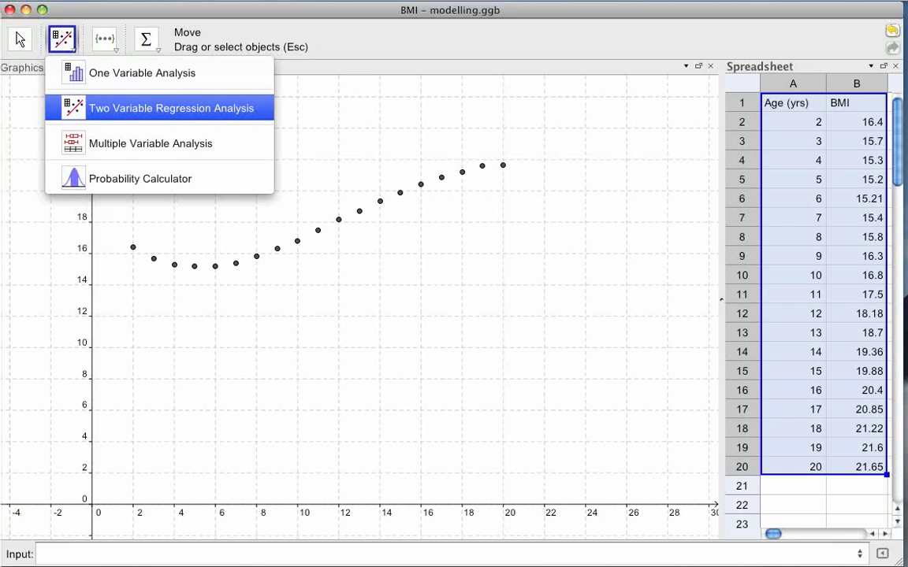
click(171, 108)
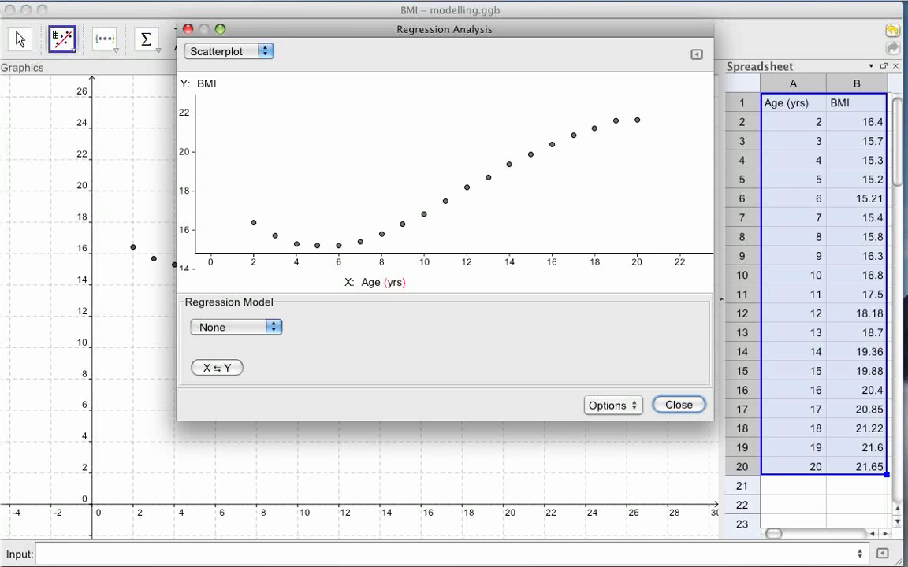
drag(444, 30, 412, 88)
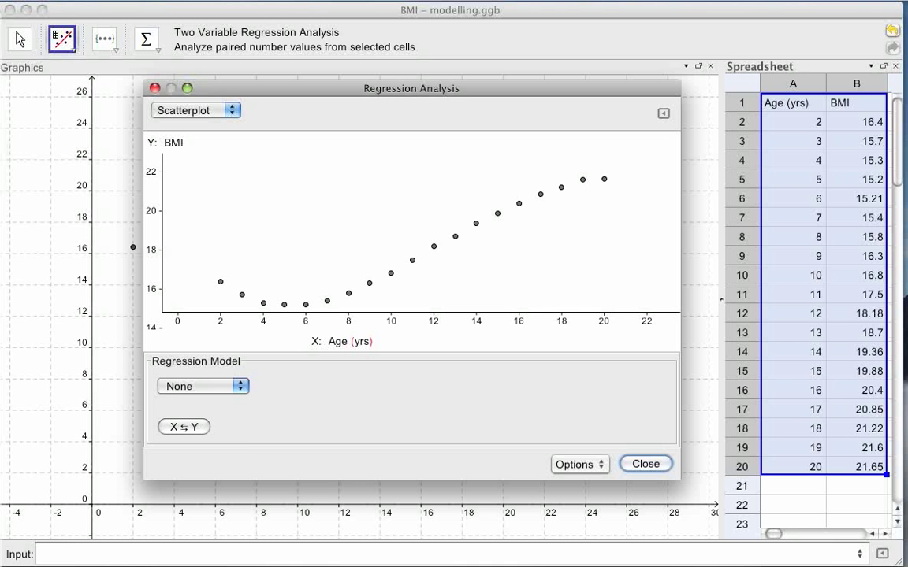
click(203, 386)
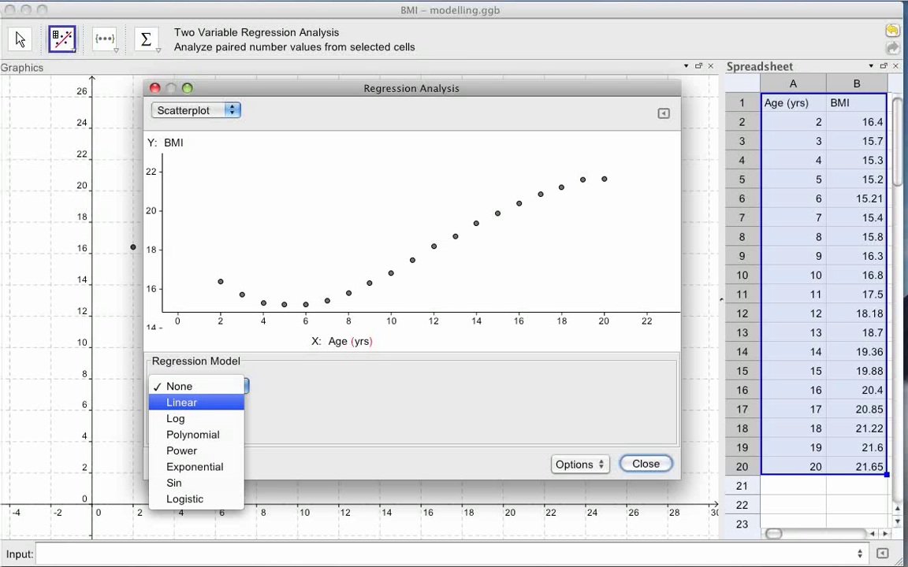
click(196, 403)
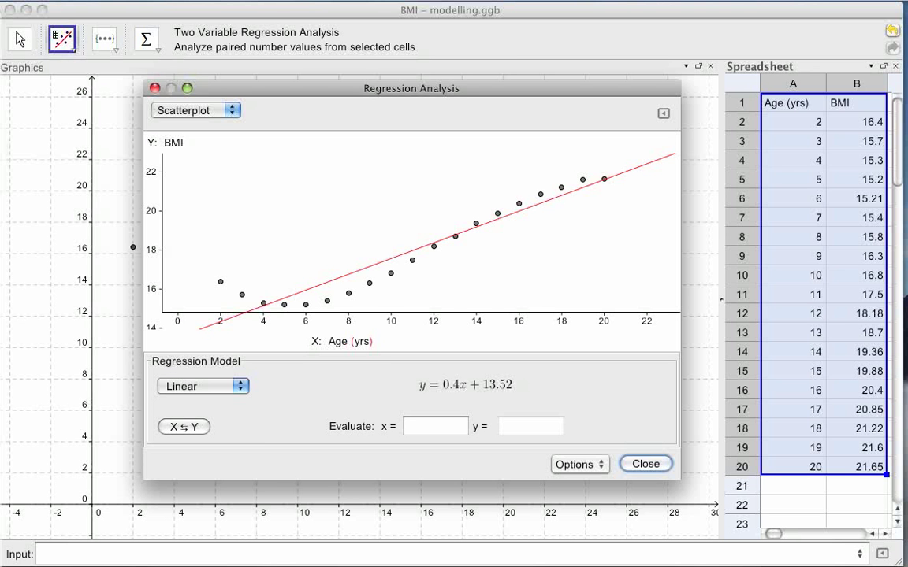
Set the regression analysis rounding to 2 Decimal Places.
click(580, 465)
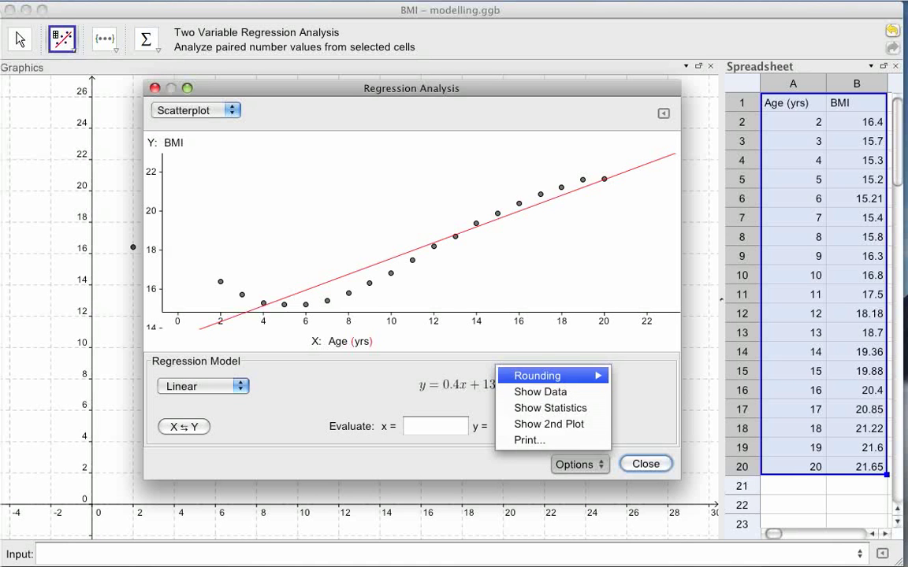
mouse_move(552, 376)
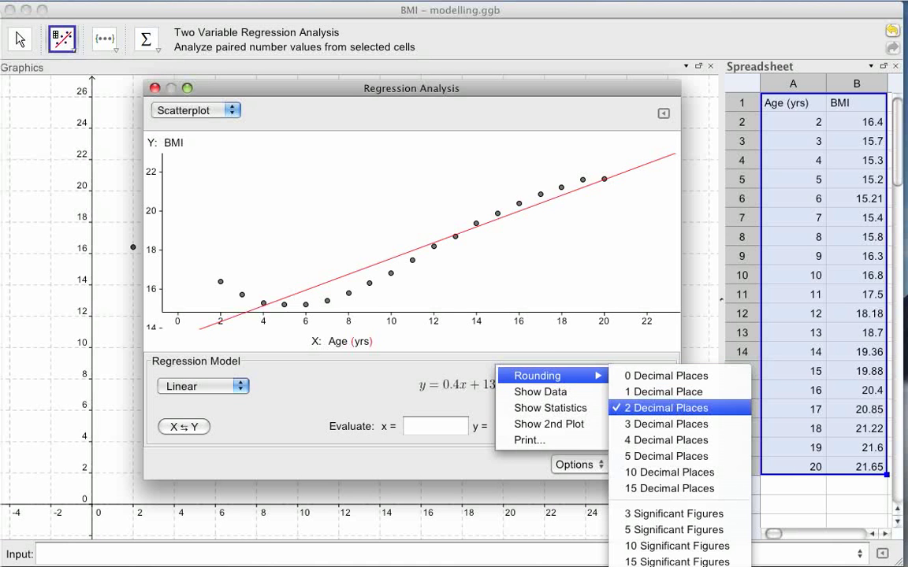
click(666, 407)
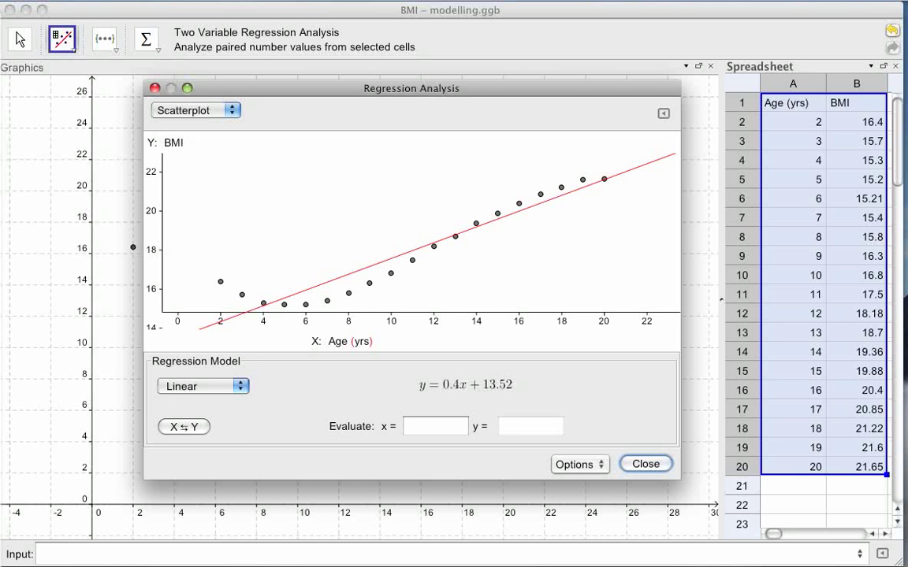
Change the regression model from Linear to Sin.
click(202, 386)
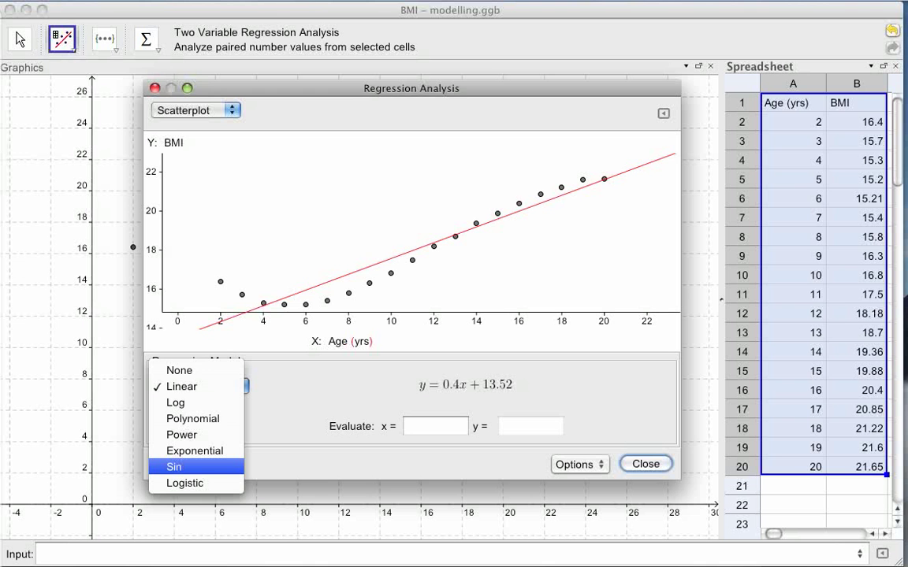
click(189, 466)
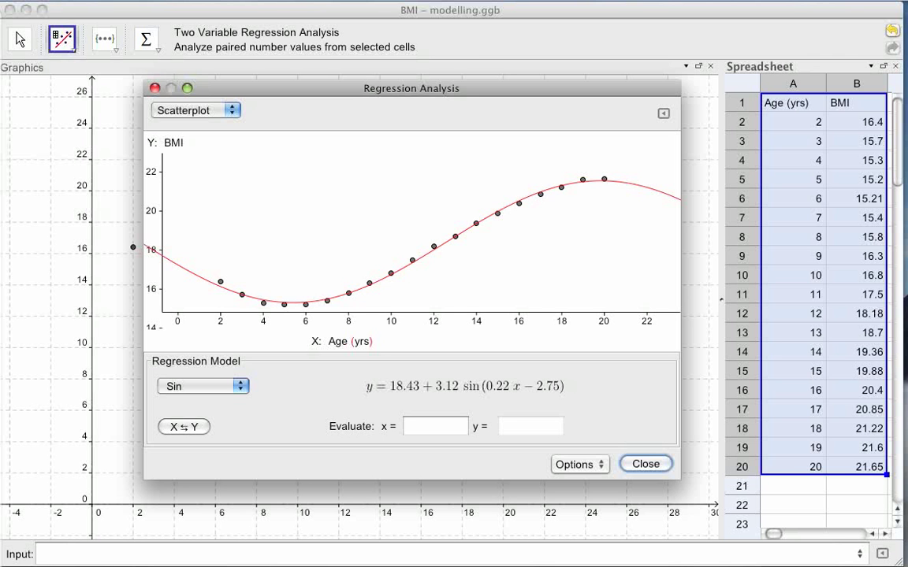
Switch to ActivInspire and write the general equation y = a + b sin(cx + d) beneath the sketched graph.
key(super+Tab)
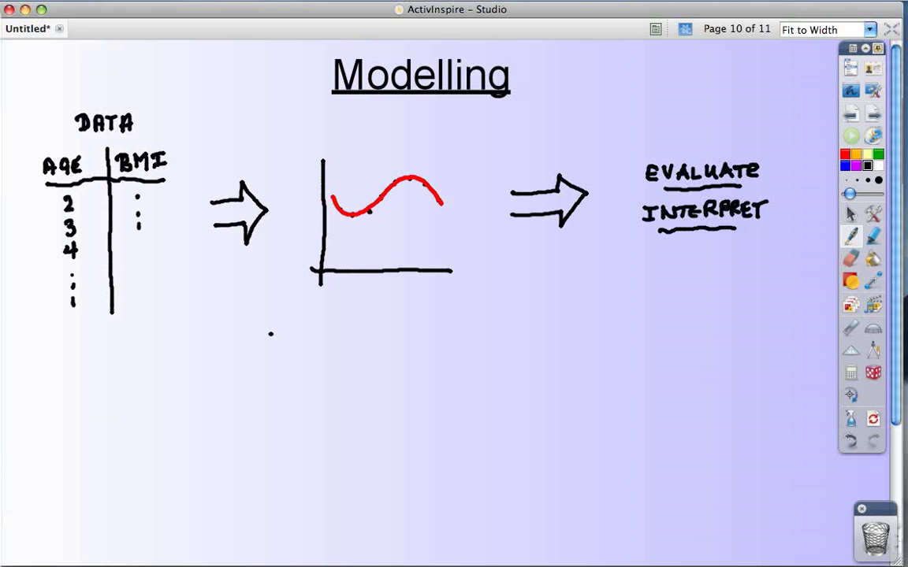
mouse_move(271, 329)
mouse_down()
mouse_move(273, 360)
mouse_move(298, 334)
mouse_move(378, 341)
mouse_up()
mouse_move(391, 331)
mouse_down()
mouse_move(391, 341)
mouse_move(414, 347)
mouse_move(448, 340)
mouse_up()
mouse_move(448, 329)
mouse_down()
mouse_move(438, 341)
mouse_move(465, 334)
mouse_move(459, 340)
mouse_move(489, 344)
mouse_up()
Mark the coefficients a, b, c and d in the equation with red upward arrows and question marks below them.
click(845, 155)
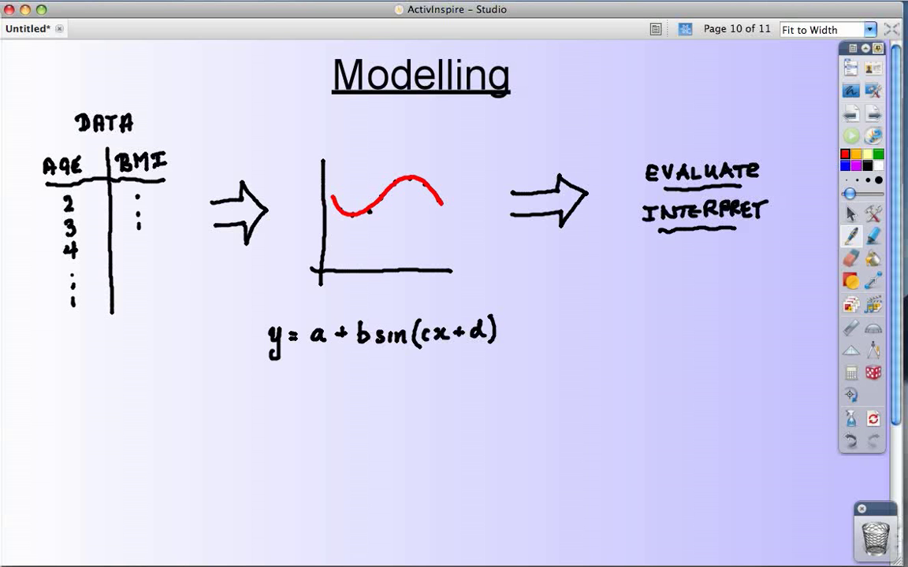
mouse_move(316, 354)
mouse_down()
mouse_move(316, 376)
mouse_move(323, 362)
mouse_move(360, 376)
mouse_move(367, 362)
mouse_up()
mouse_move(424, 353)
mouse_down()
mouse_move(425, 373)
mouse_move(429, 361)
mouse_move(478, 370)
mouse_move(483, 358)
mouse_up()
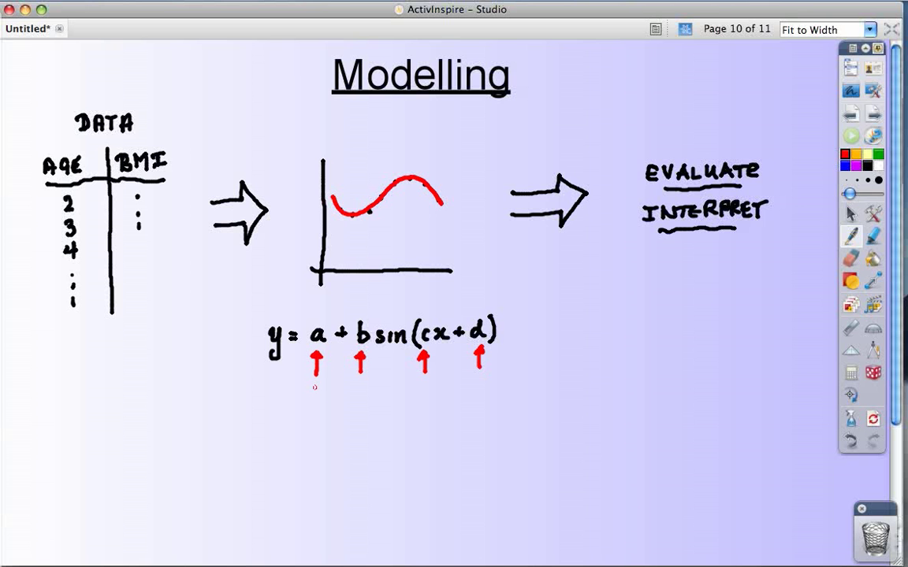
click(317, 406)
mouse_move(312, 387)
mouse_down()
mouse_move(316, 398)
mouse_move(362, 397)
mouse_up()
click(361, 403)
drag(420, 385, 424, 395)
click(424, 402)
drag(477, 380, 478, 388)
click(478, 401)
Switch back to GeoGebra and close the Regression Analysis window.
key(super+Tab)
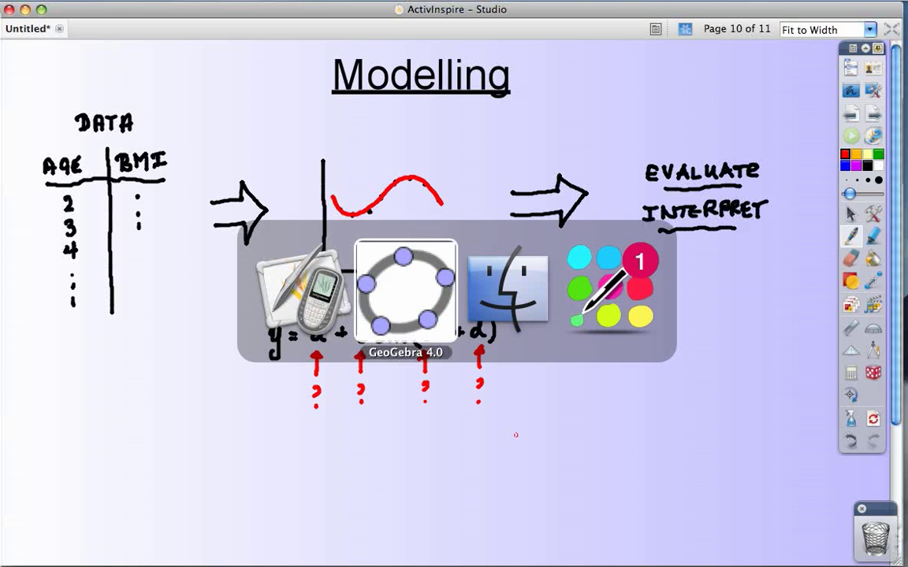
key(super+shift+Tab)
key(super+Tab)
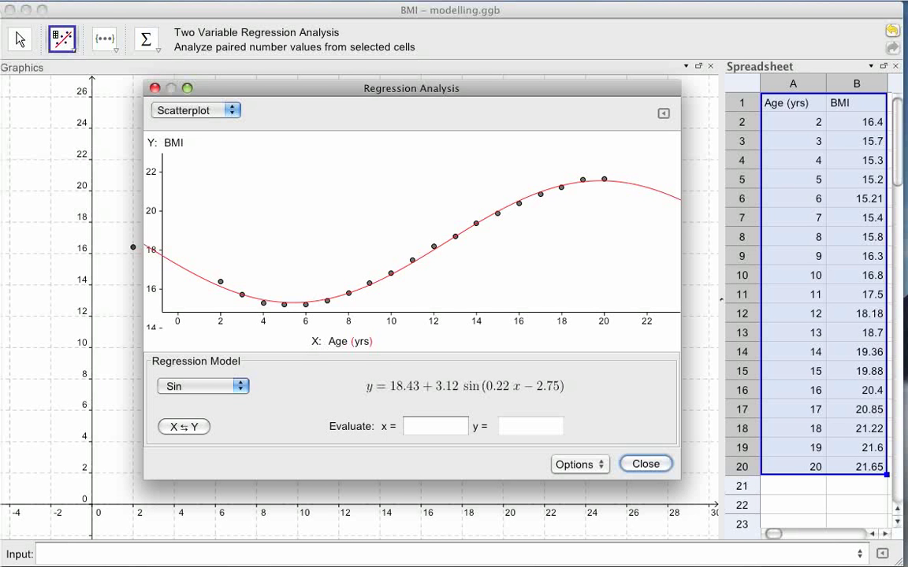
key(Return)
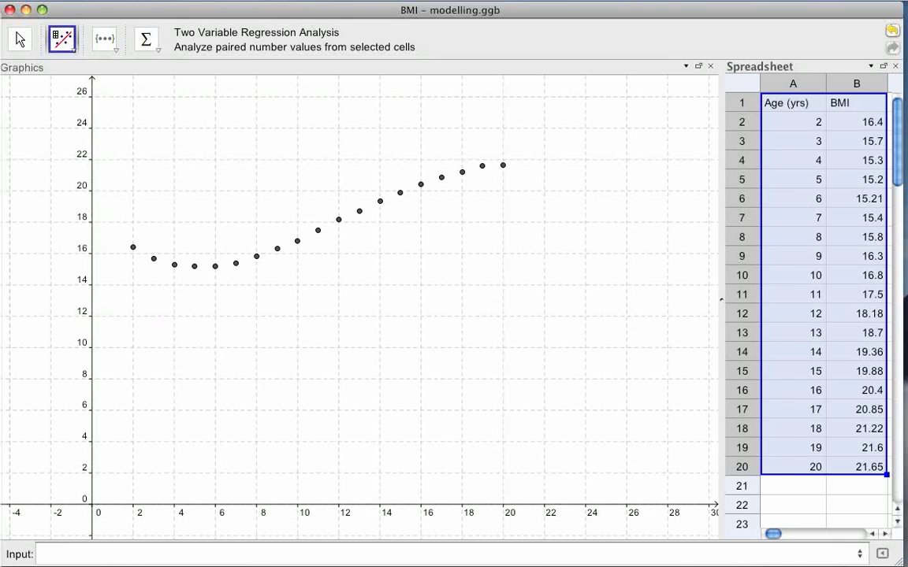
Shift the graphics view slightly and rescale the vertical axis to show intervals of 5, then return to the Move tool.
click(406, 315)
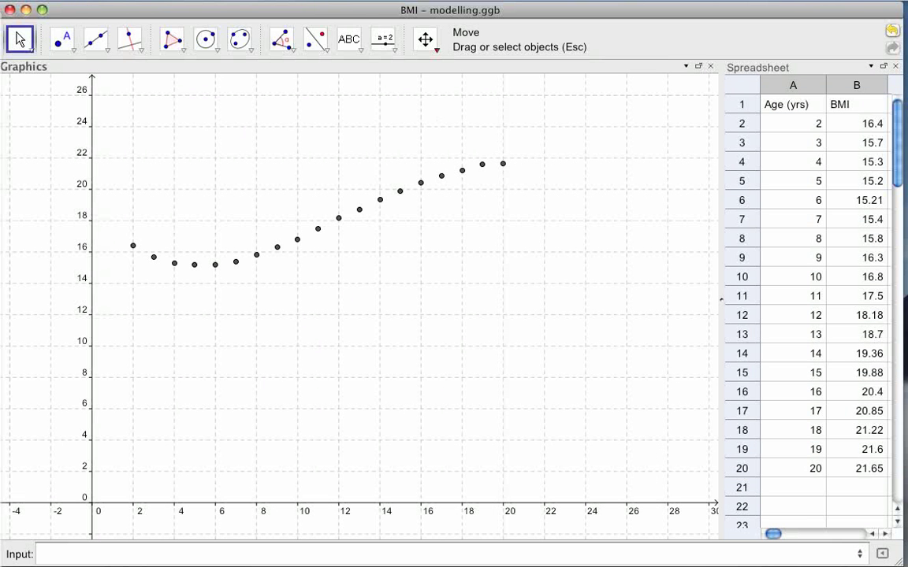
click(436, 49)
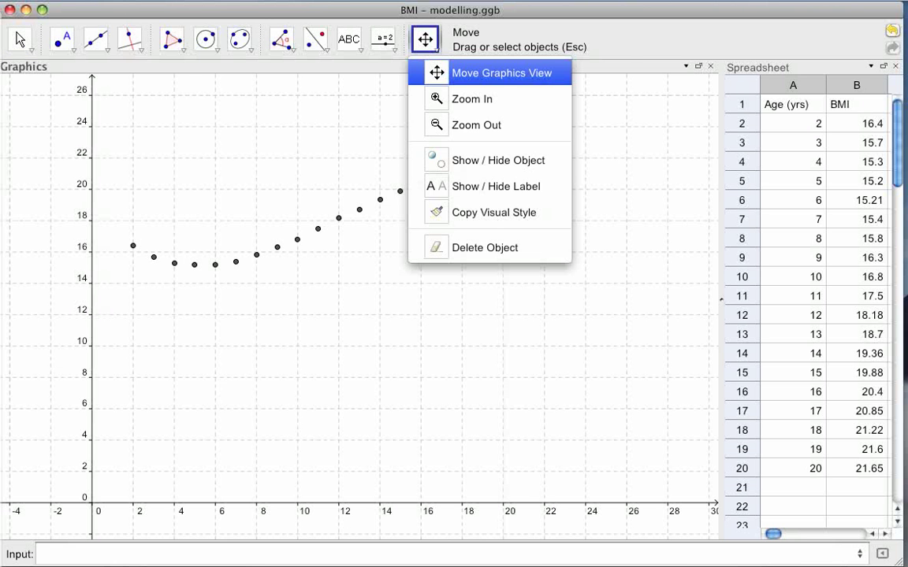
click(502, 73)
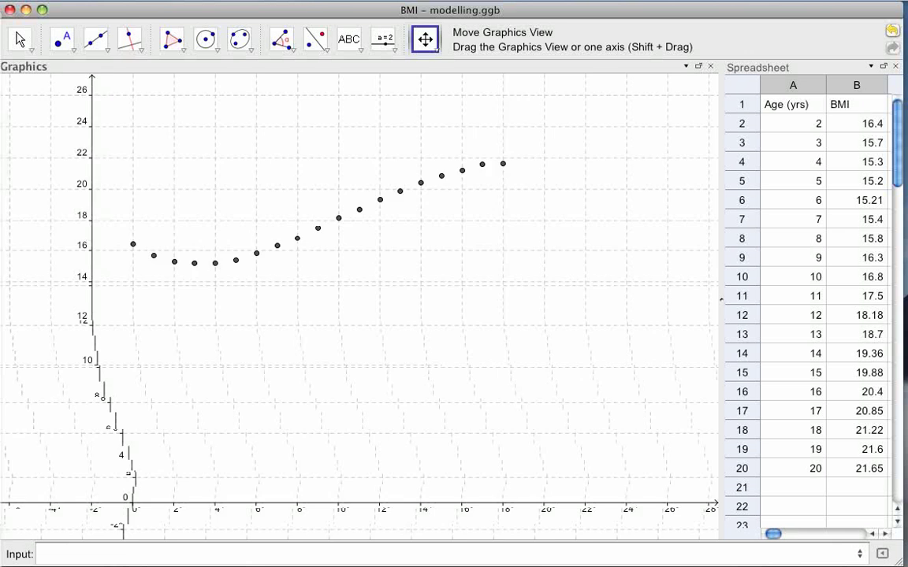
mouse_move(358, 315)
mouse_down()
mouse_move(378, 337)
mouse_move(361, 308)
mouse_up()
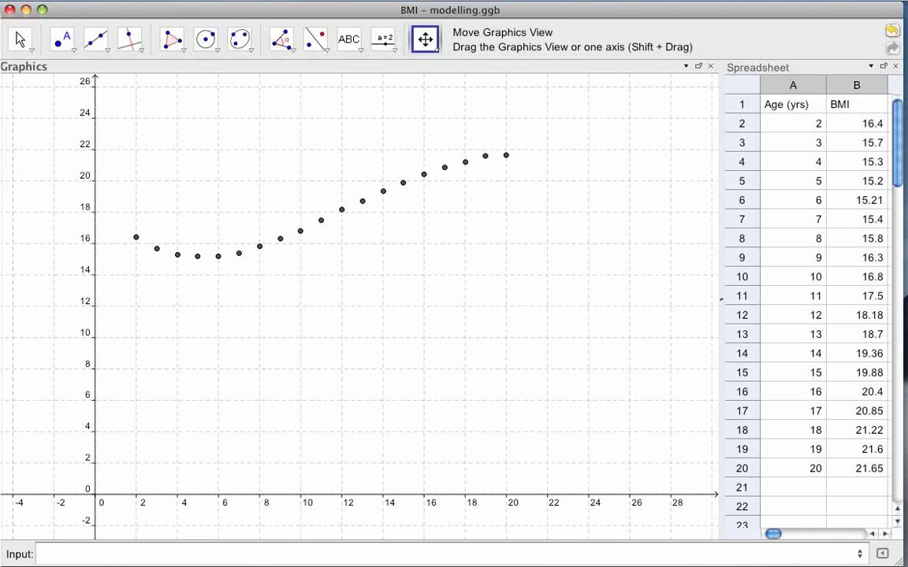
drag(94, 127, 97, 76)
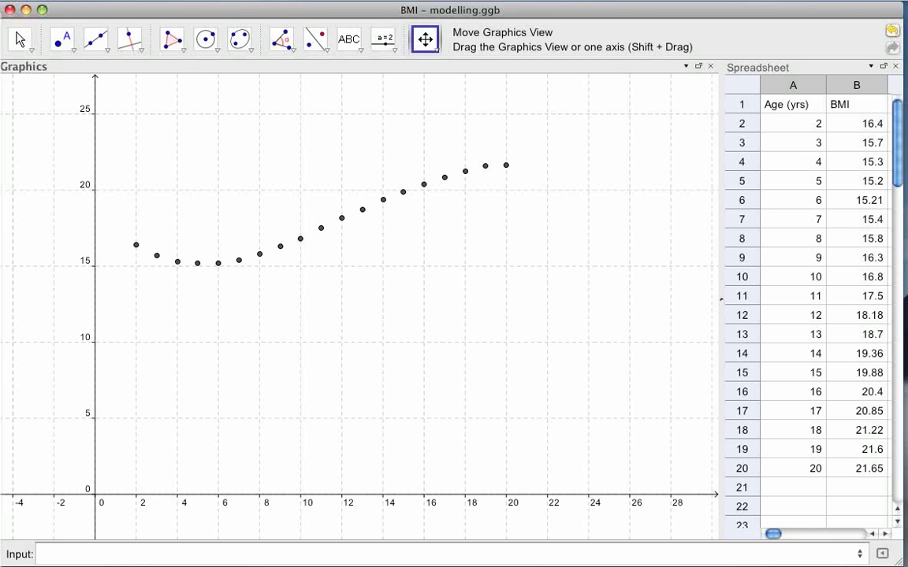
click(28, 45)
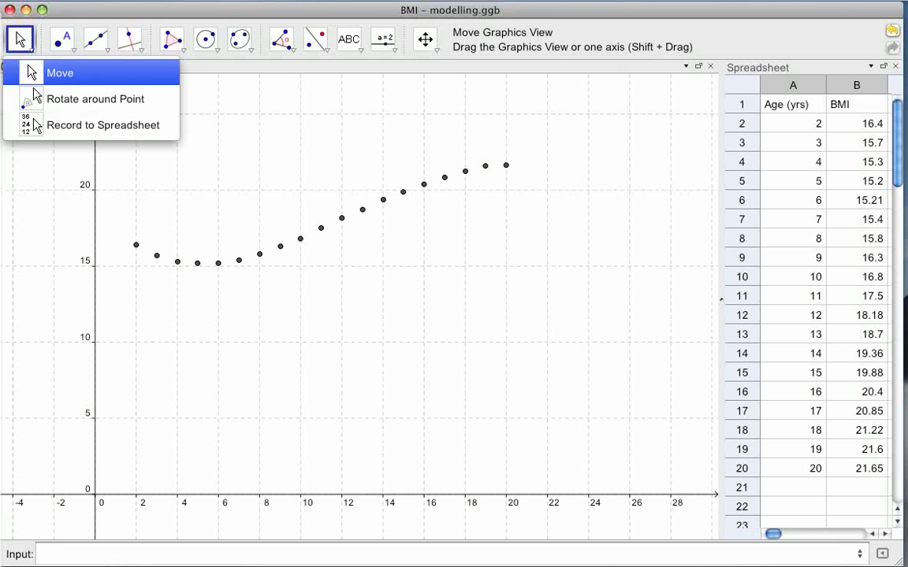
click(55, 74)
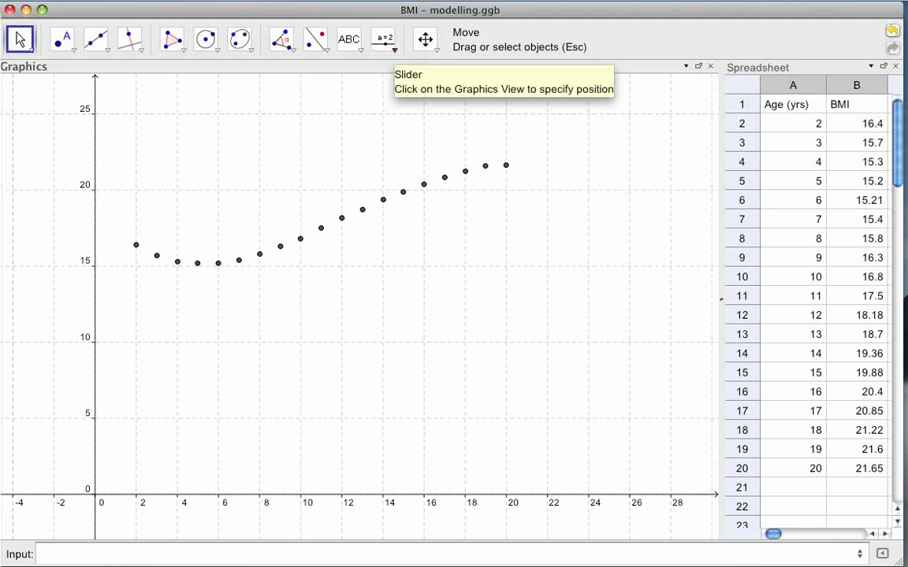
Create four number sliders a, b, c and d below the data points, each from -5 to 5 with increment 0.1.
click(393, 49)
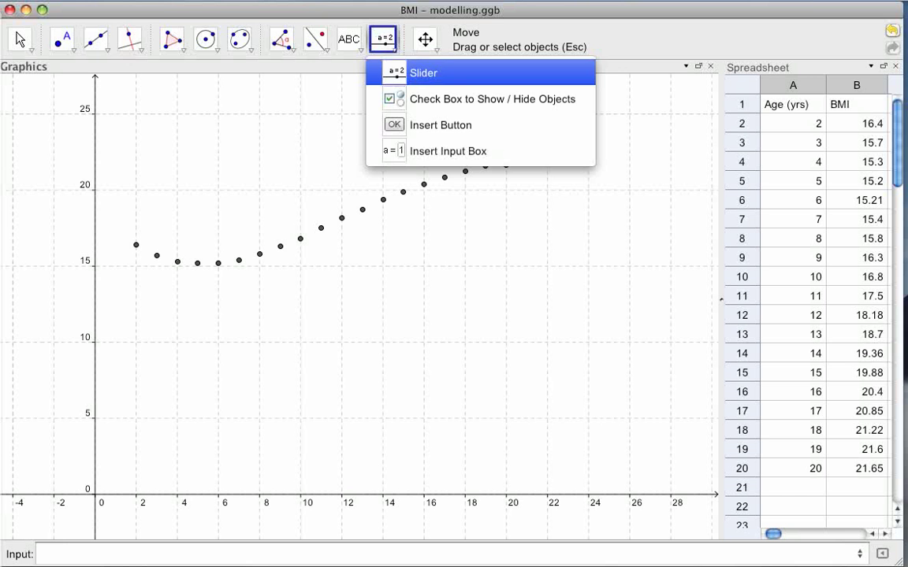
click(423, 73)
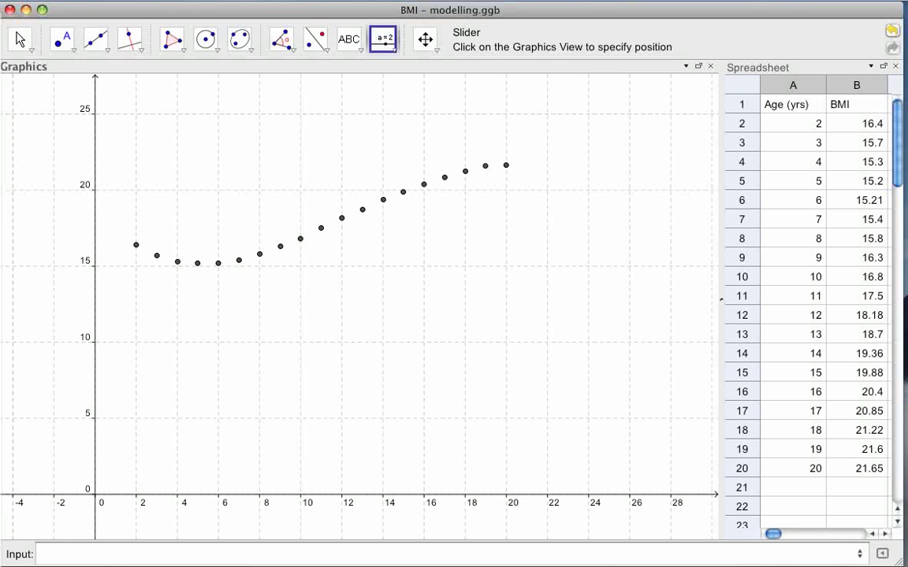
click(190, 130)
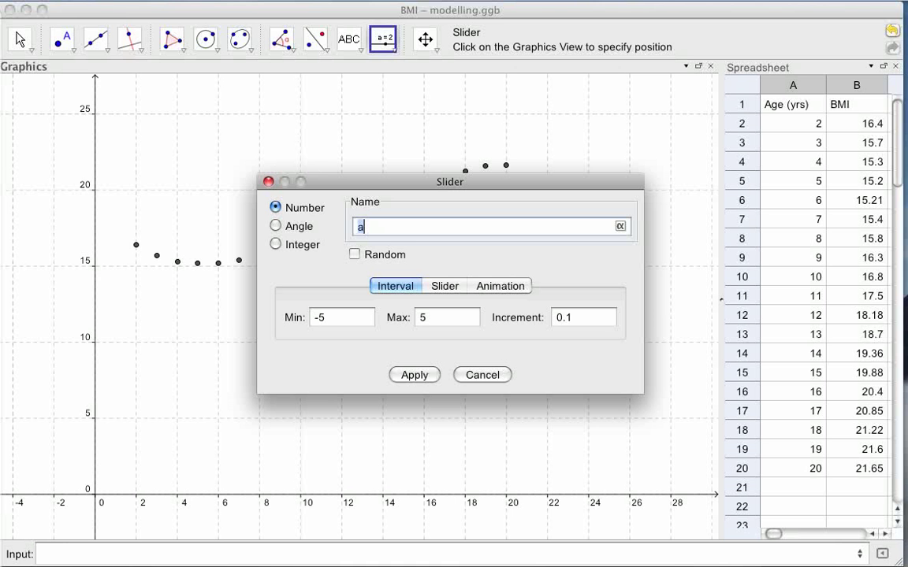
key(Return)
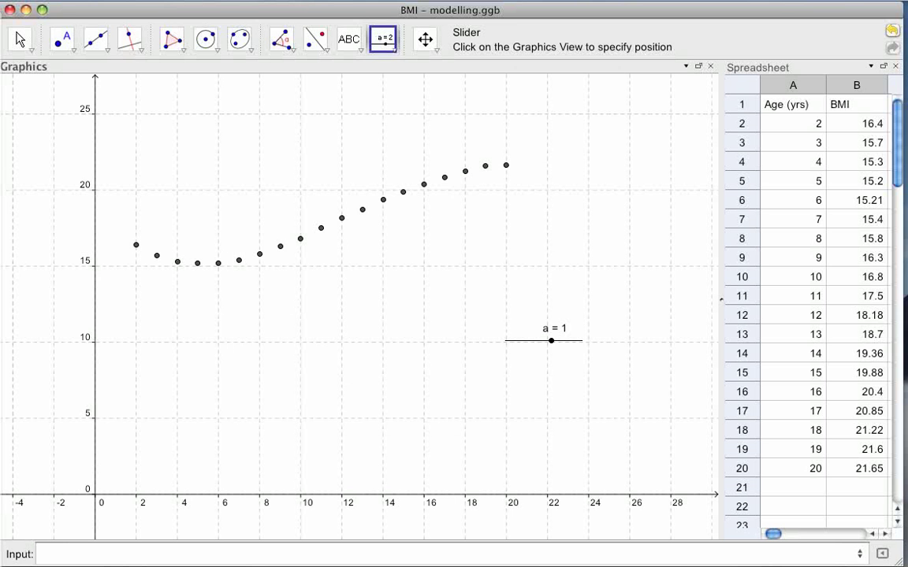
click(506, 378)
key(Return)
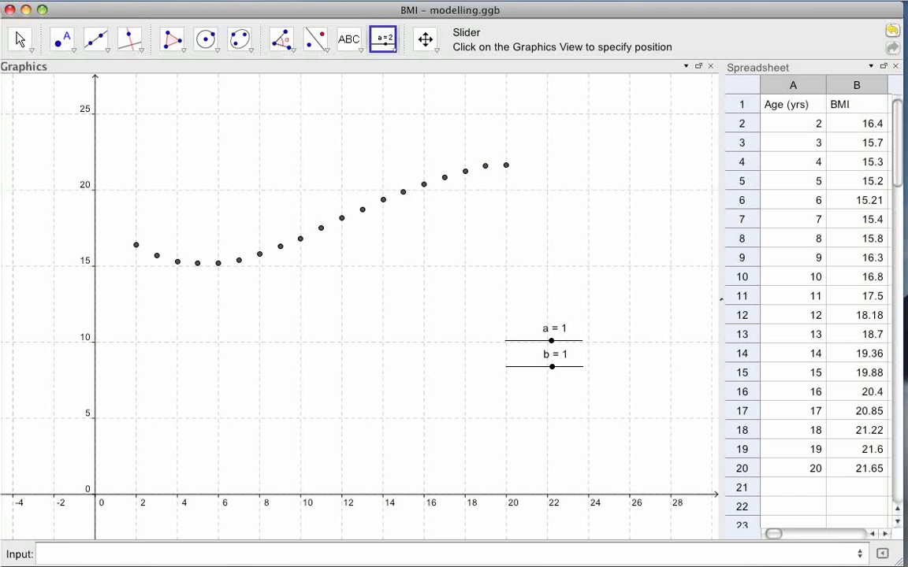
click(506, 392)
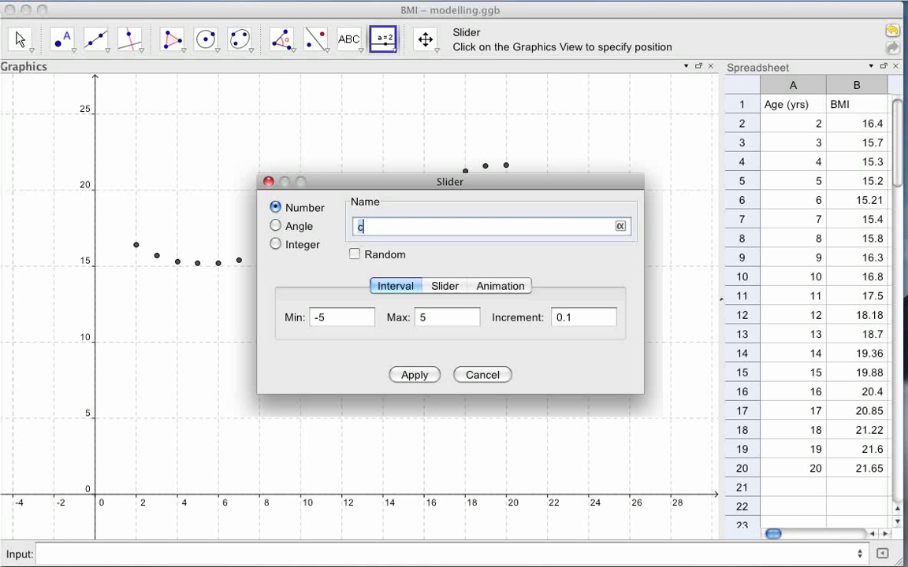
key(Return)
click(506, 420)
key(Return)
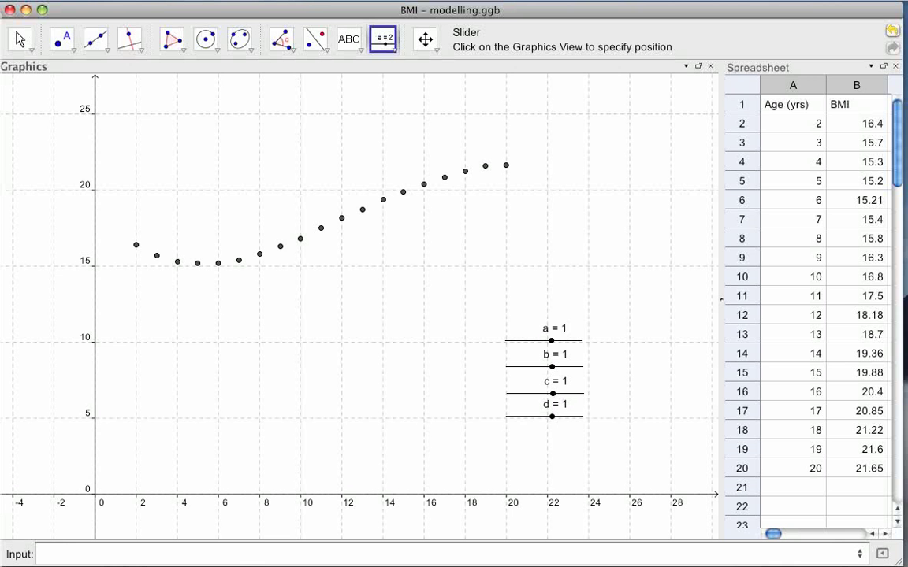
Set slider a's interval to a minimum of 0 and a maximum of 25 in its object properties.
mouse_move(551, 341)
mouse_down()
mouse_move(567, 340)
mouse_move(513, 341)
mouse_move(581, 340)
mouse_move(551, 341)
mouse_up()
double_click(552, 340)
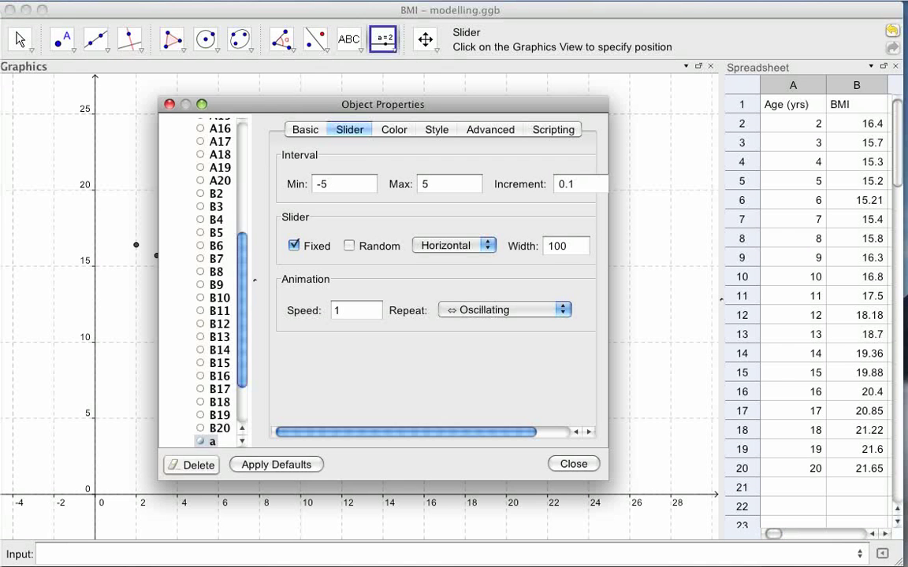
scroll(205, 284, up, 10)
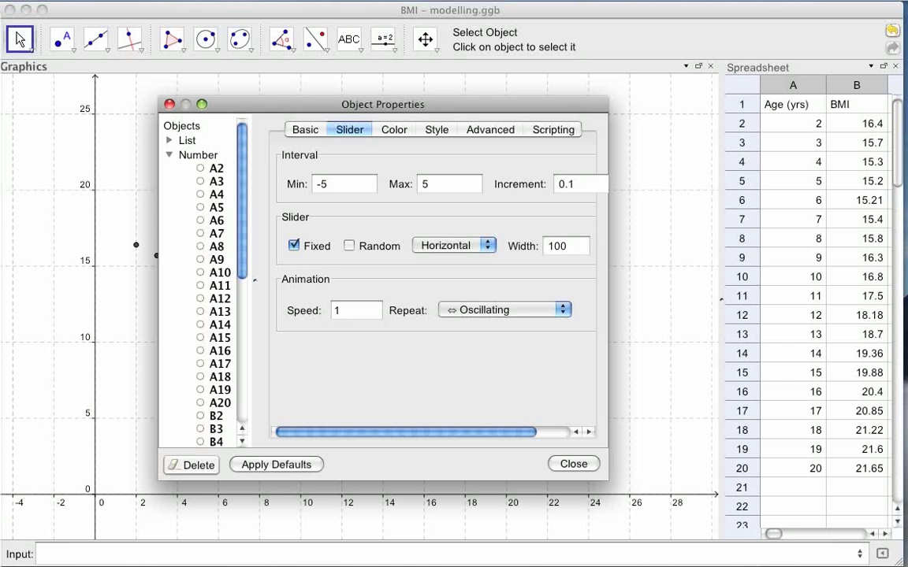
click(169, 155)
click(169, 155)
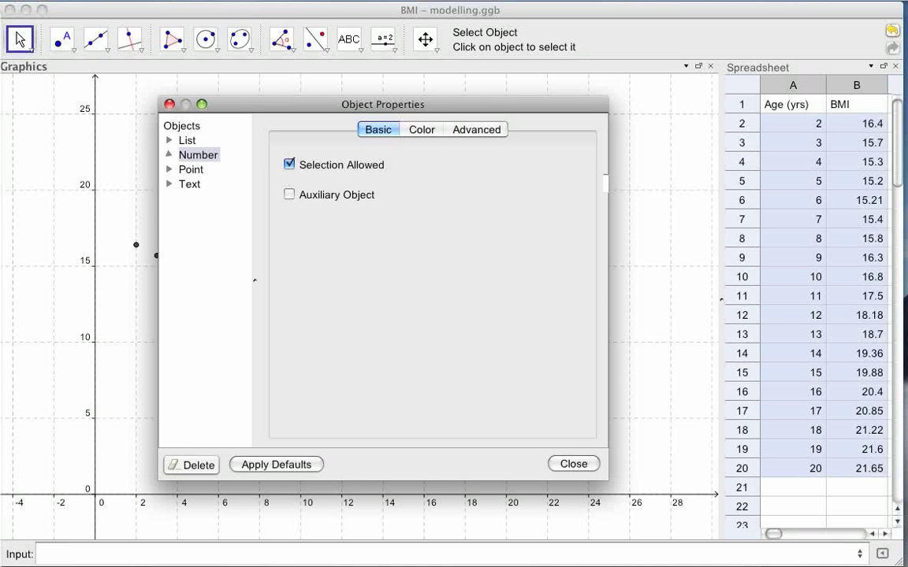
scroll(205, 284, down, 8)
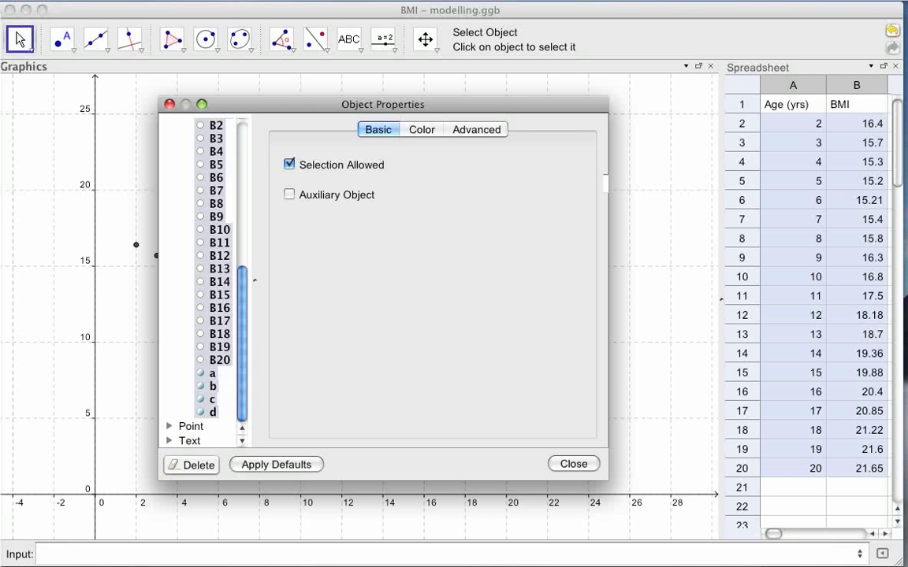
click(212, 374)
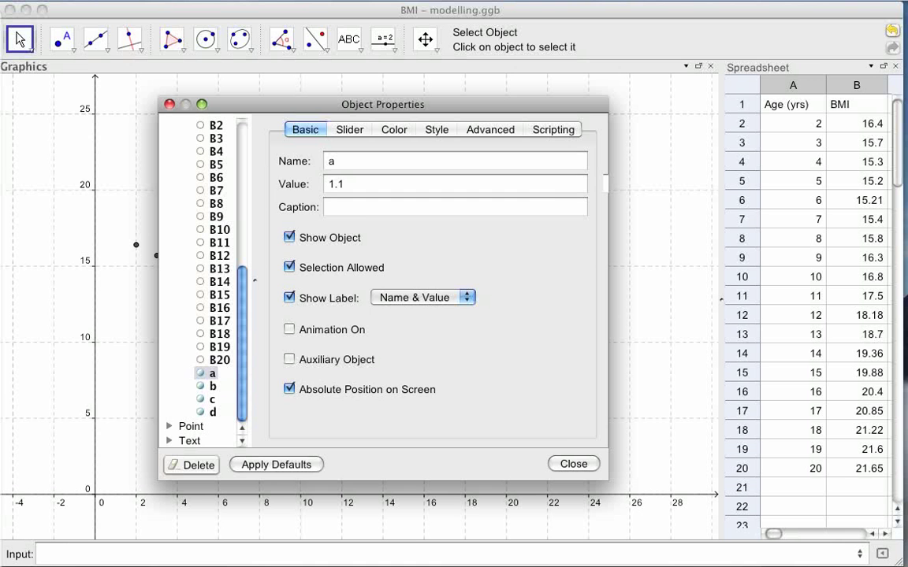
click(349, 129)
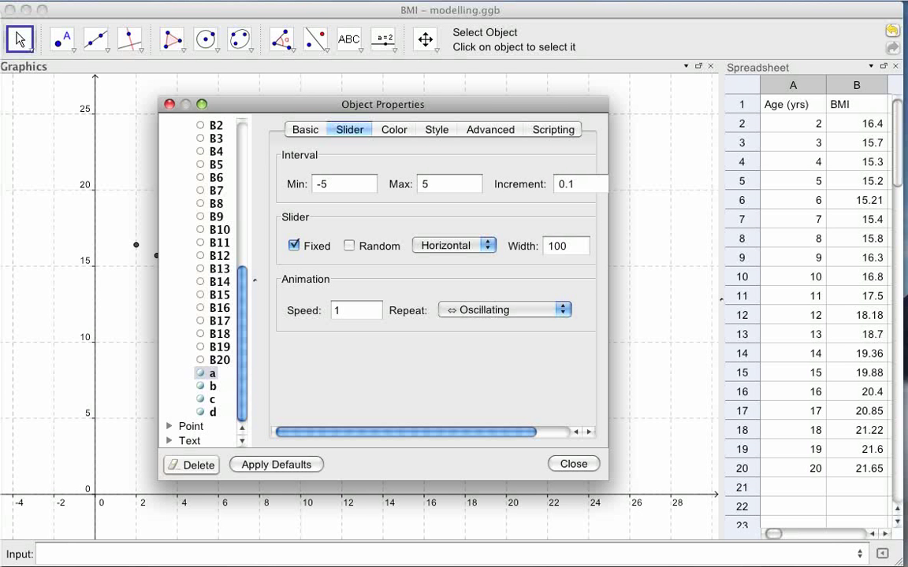
click(431, 185)
key(BackSpace)
text(25)
click(332, 184)
key(BackSpace)
key(BackSpace)
text(0)
shift+click(212, 387)
click(212, 386)
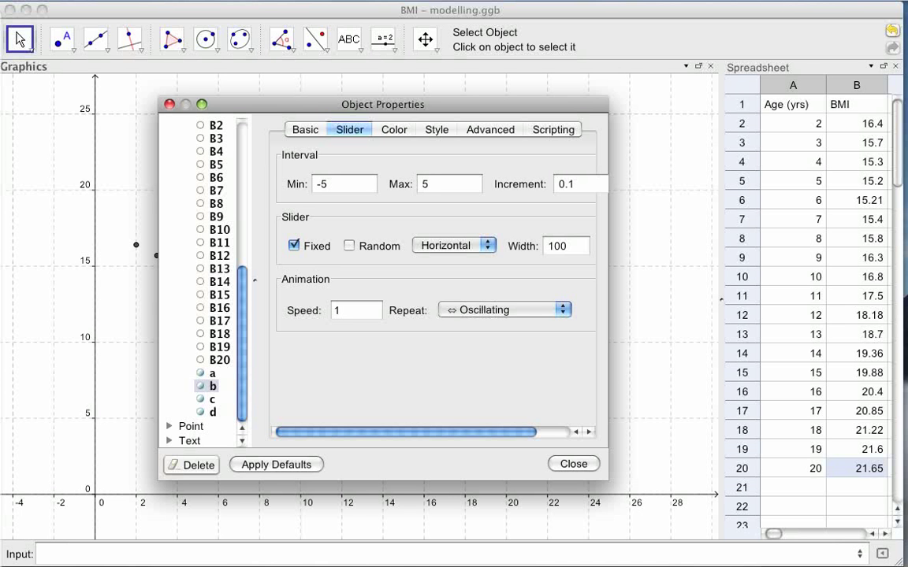
click(339, 184)
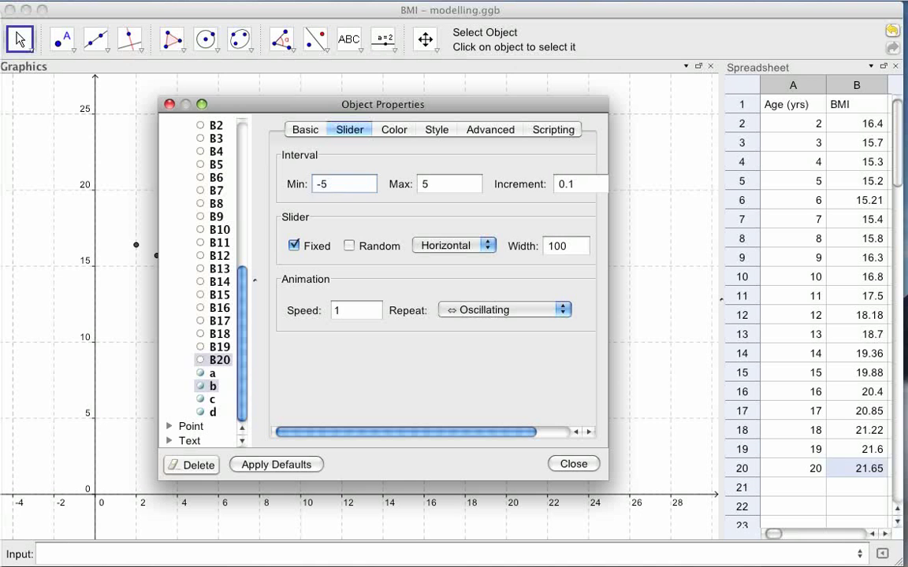
Set slider c's interval to minimum 0, maximum 1 and increment 0.001, and close the object properties.
click(212, 400)
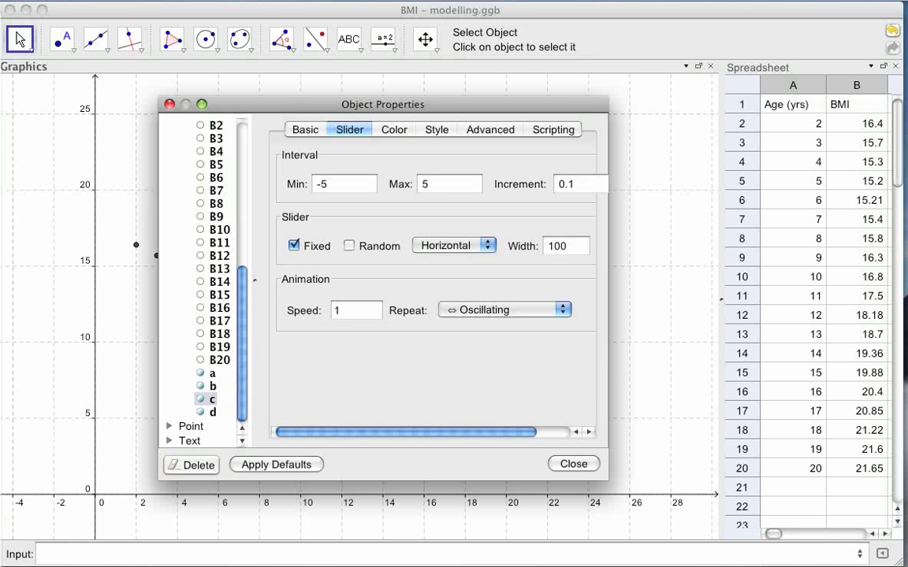
click(331, 184)
key(BackSpace)
key(BackSpace)
text(0)
key(Tab)
key(BackSpace)
text(1)
key(Tab)
key(BackSpace)
text(001)
click(212, 412)
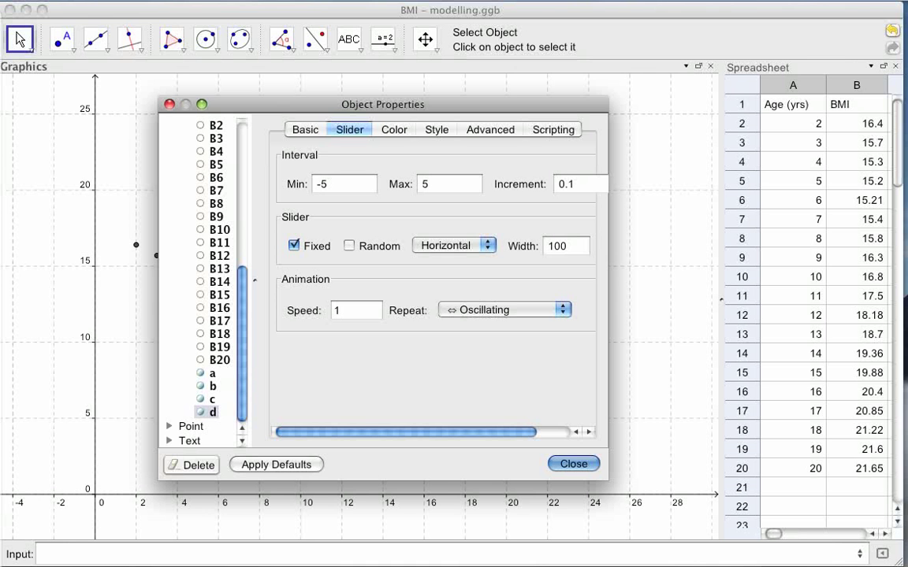
click(574, 464)
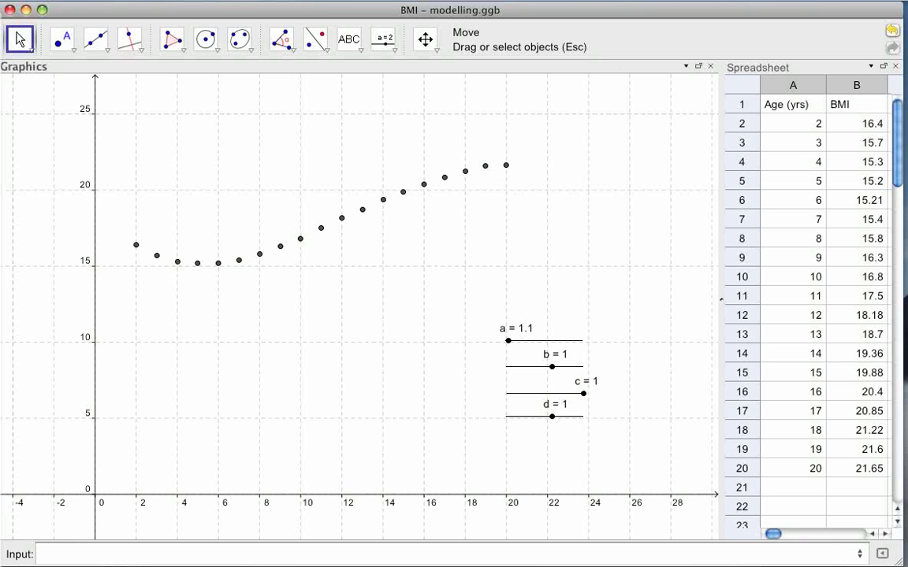
Enter the slider-based sine function f(x)=a+b*sin(c*x+d) to plot it with the data points.
click(43, 554)
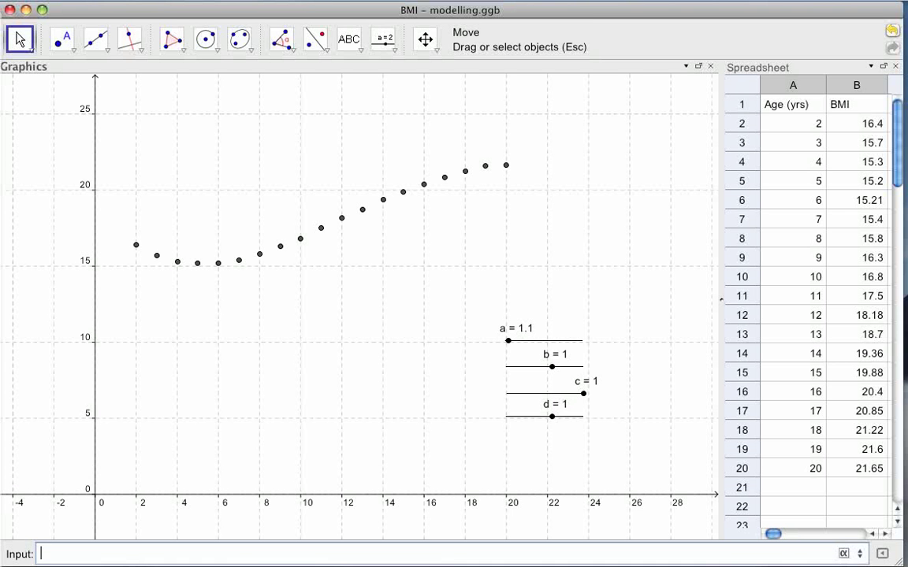
text(f)
text((x))
text())
text(=)
text(a)
text(+)
text(b*)
text(sin)
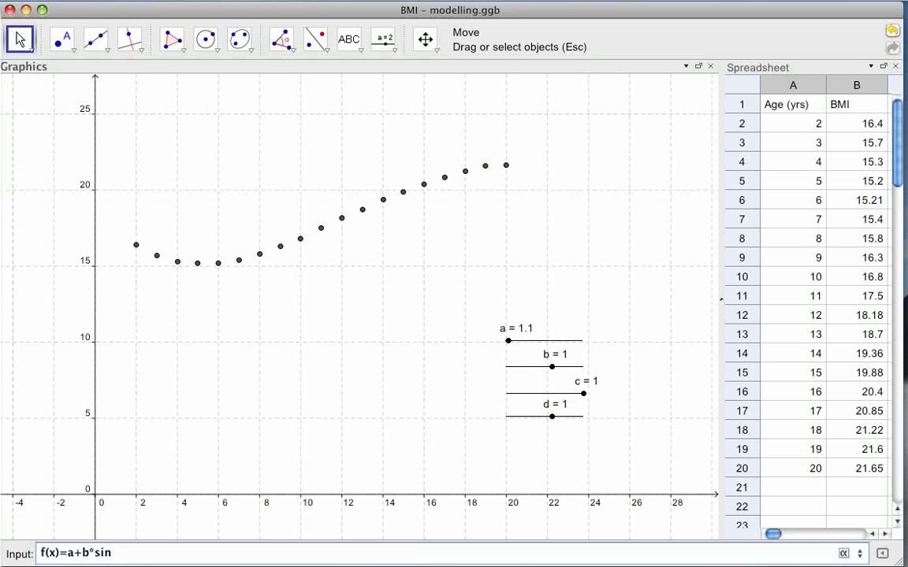
text((c*x+d)
key(Right)
key(Return)
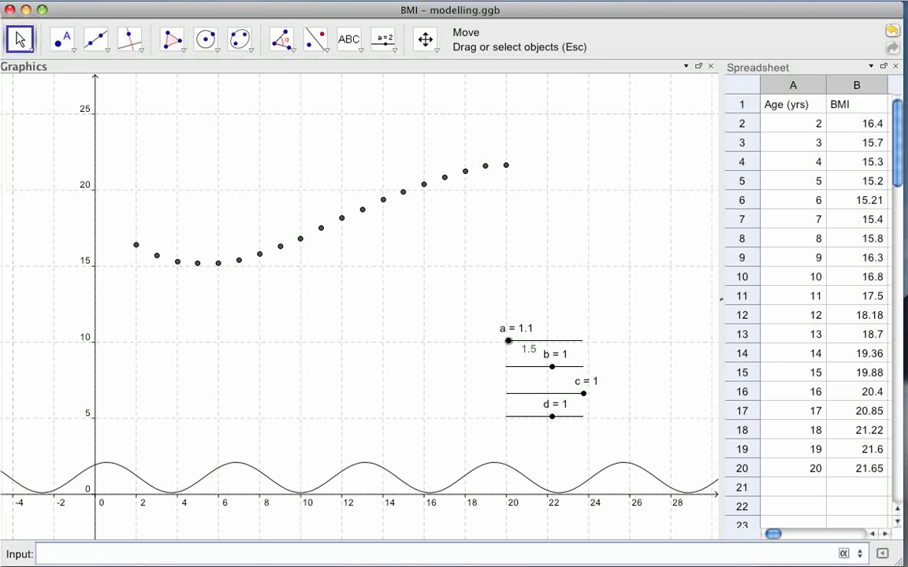
Roughly fit the sine curve to the points by setting sliders a to 19, b to 3.3, c to 0.23 and d to -2.9.
drag(509, 341, 563, 340)
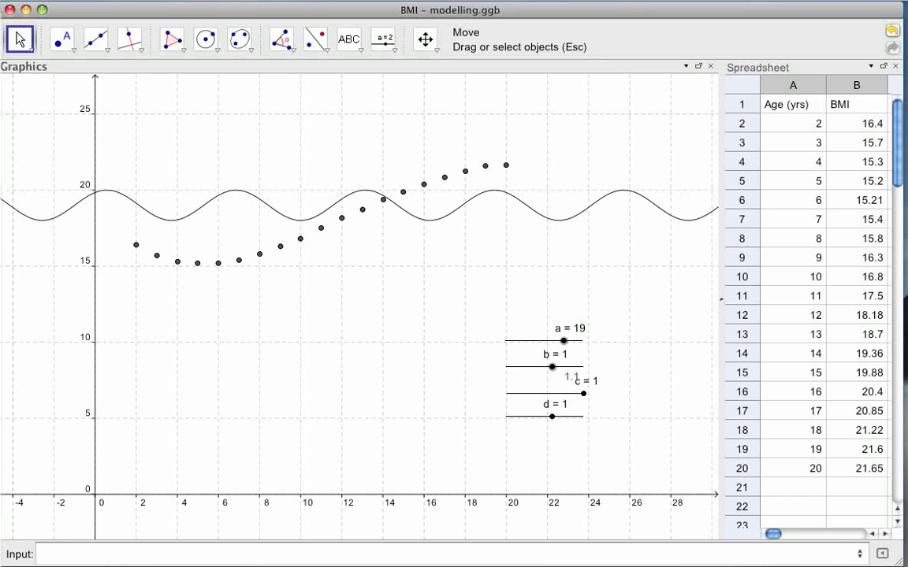
drag(551, 368, 569, 367)
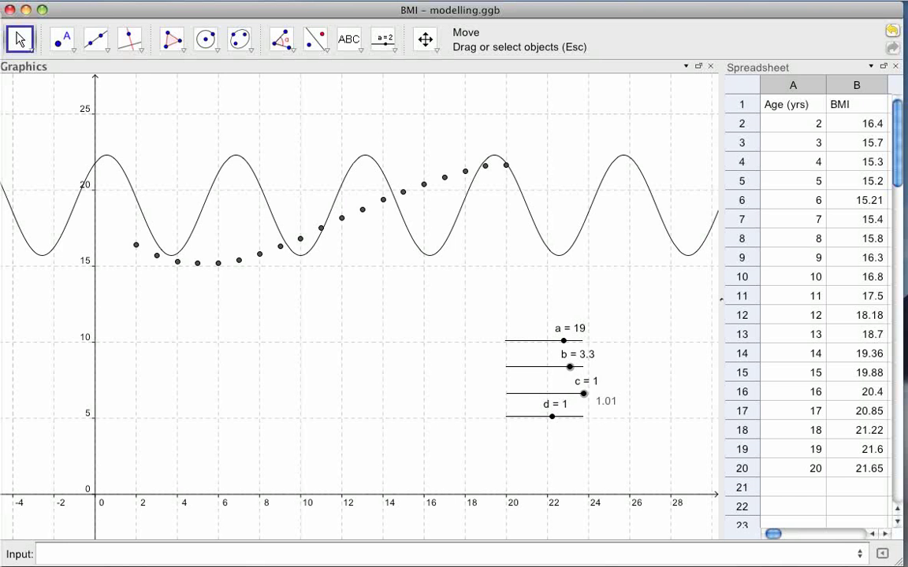
drag(583, 394, 525, 394)
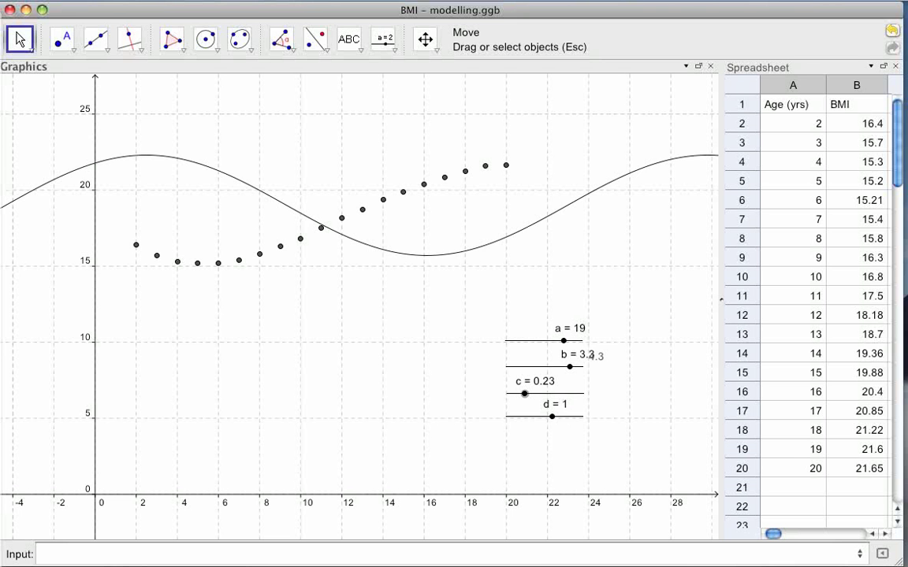
drag(552, 416, 522, 417)
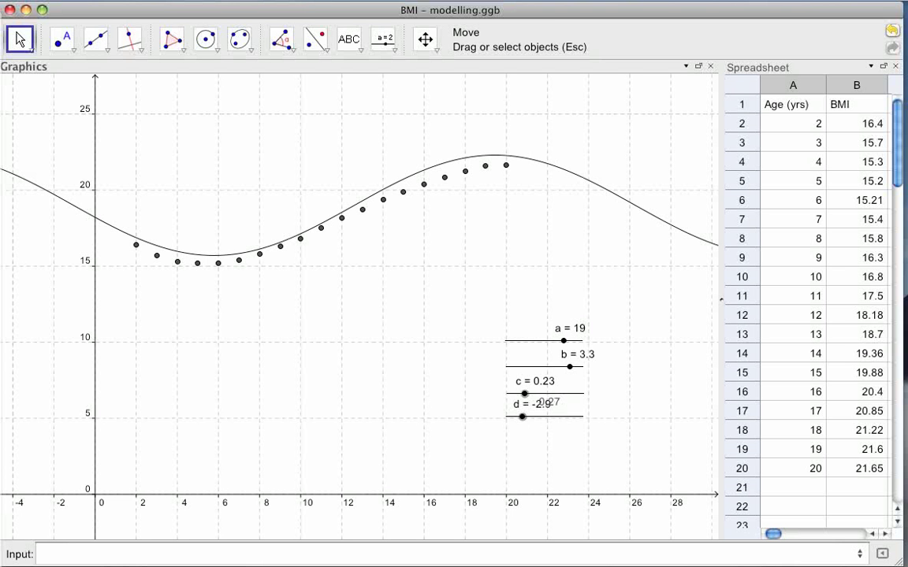
Fine-tune the sine curve's fit by setting sliders a to 18.5, b to 3.4, c to 0.21 and d to -2.8.
drag(525, 393, 521, 393)
drag(564, 341, 571, 366)
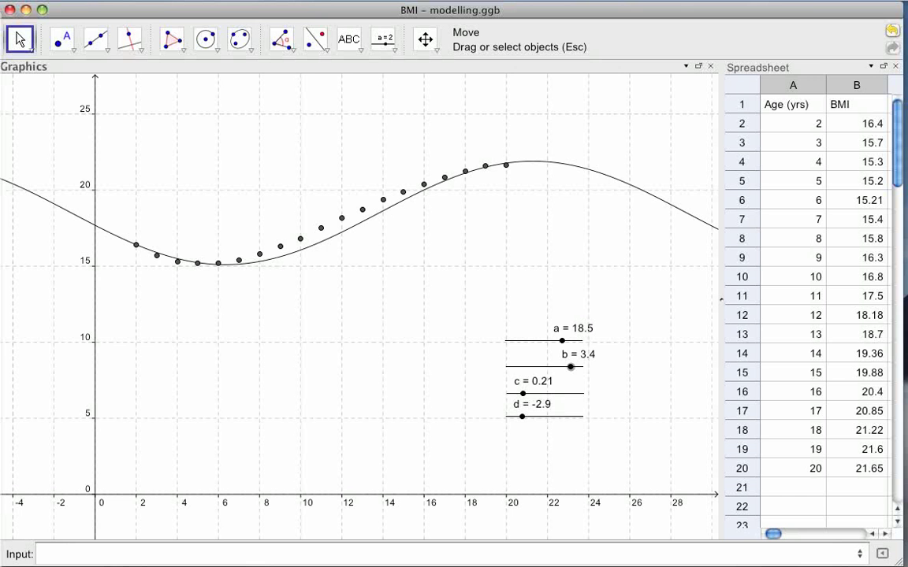
drag(523, 393, 522, 394)
drag(522, 417, 523, 417)
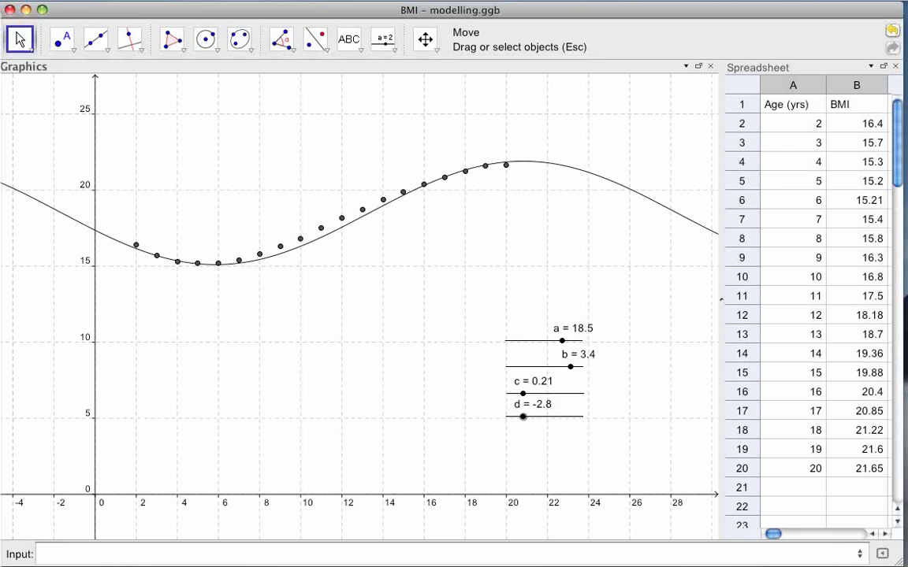
Switch to the ActivInspire Modelling page and handwrite "a = AVERAGE BMI" in black below the EVALUATE INTERPRET heading.
key(super+Tab)
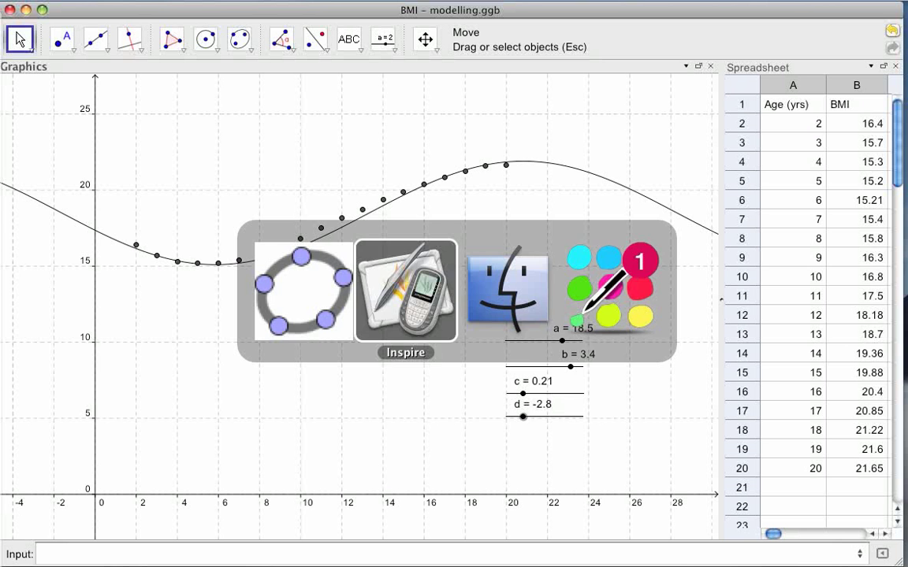
key(super+Tab)
key(super+shift+Tab)
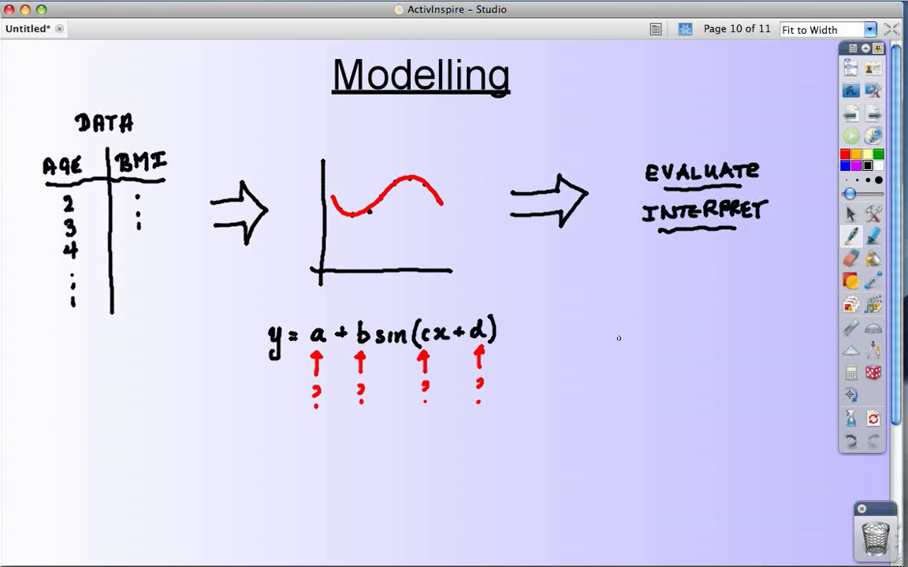
mouse_move(605, 328)
mouse_down()
mouse_move(607, 339)
mouse_move(625, 330)
mouse_move(661, 336)
mouse_move(675, 321)
mouse_move(684, 335)
mouse_move(692, 325)
mouse_move(723, 335)
mouse_move(733, 320)
mouse_move(749, 333)
mouse_move(761, 320)
mouse_move(783, 331)
mouse_up()
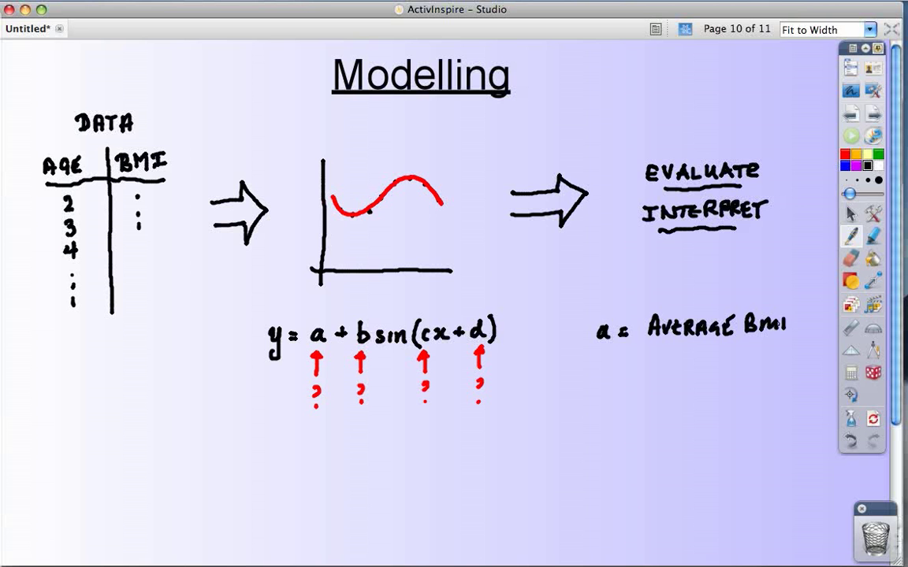
Handwrite "b = VARIATION ± from a" beneath the note for a.
mouse_move(602, 364)
mouse_down()
mouse_move(603, 387)
mouse_move(625, 375)
mouse_up()
drag(615, 384, 625, 383)
mouse_move(648, 376)
mouse_down()
mouse_move(651, 385)
mouse_move(657, 374)
mouse_move(684, 383)
mouse_move(691, 375)
mouse_move(764, 380)
mouse_move(833, 371)
mouse_up()
click(722, 359)
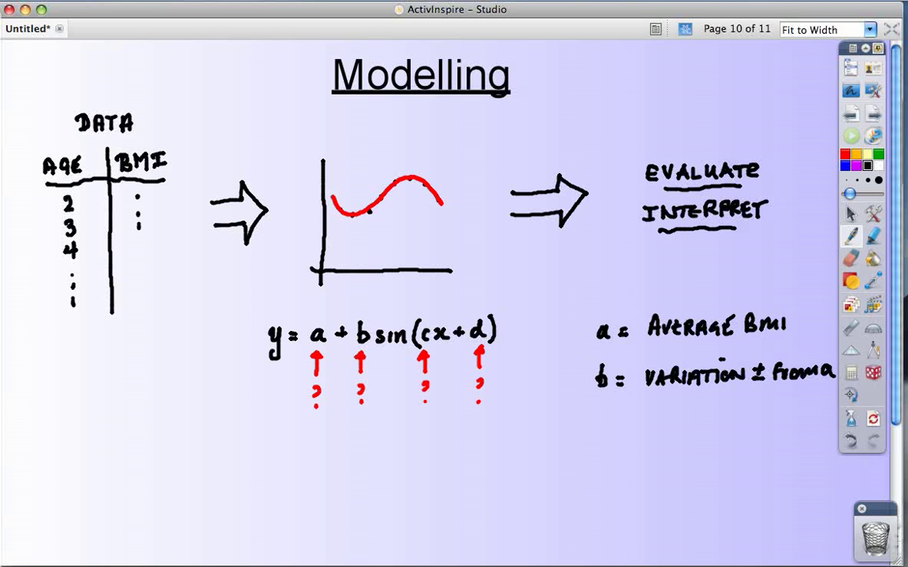
Handwrite "c = time max to min" beneath the note for b.
mouse_move(605, 414)
mouse_down()
mouse_move(605, 425)
mouse_move(628, 416)
mouse_up()
drag(620, 423, 629, 422)
mouse_move(651, 410)
mouse_down()
mouse_move(652, 426)
mouse_move(658, 416)
mouse_move(663, 426)
mouse_move(744, 423)
mouse_up()
mouse_move(745, 411)
mouse_down()
mouse_move(735, 423)
mouse_move(757, 411)
mouse_move(758, 423)
mouse_up()
drag(753, 415, 764, 413)
drag(773, 416, 819, 421)
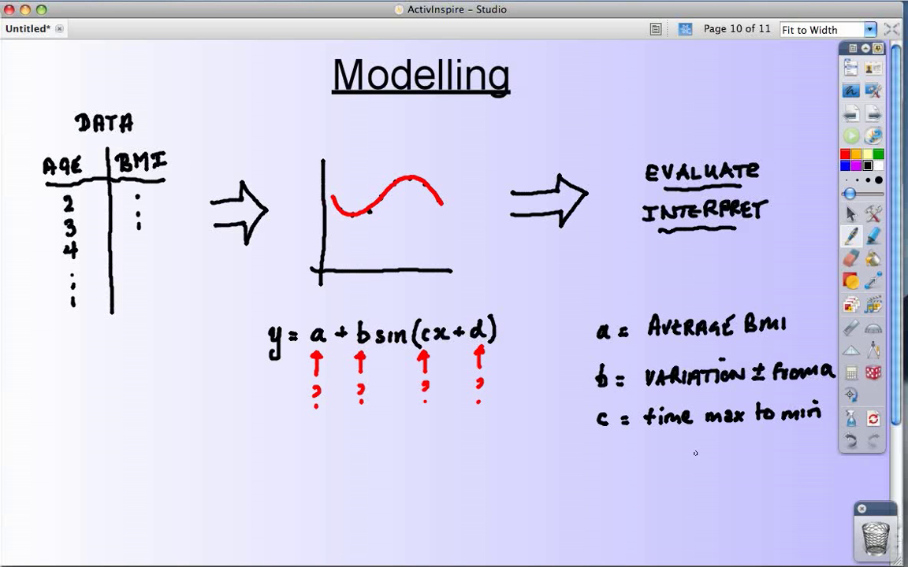
Sketch a short wave with a double-headed arrow under the note for c, and write "d = MAX/MIN OCCUR" below it.
mouse_move(694, 452)
mouse_down()
mouse_move(703, 462)
mouse_move(762, 435)
mouse_move(768, 448)
mouse_up()
mouse_move(713, 478)
mouse_down()
mouse_move(757, 473)
mouse_move(718, 482)
mouse_up()
mouse_move(613, 501)
mouse_down()
mouse_move(606, 507)
mouse_move(636, 500)
mouse_up()
mouse_move(628, 509)
mouse_down()
mouse_move(667, 513)
mouse_move(673, 497)
mouse_move(679, 513)
mouse_move(695, 514)
mouse_move(727, 511)
mouse_move(741, 497)
mouse_move(785, 507)
mouse_move(801, 495)
mouse_move(810, 505)
mouse_up()
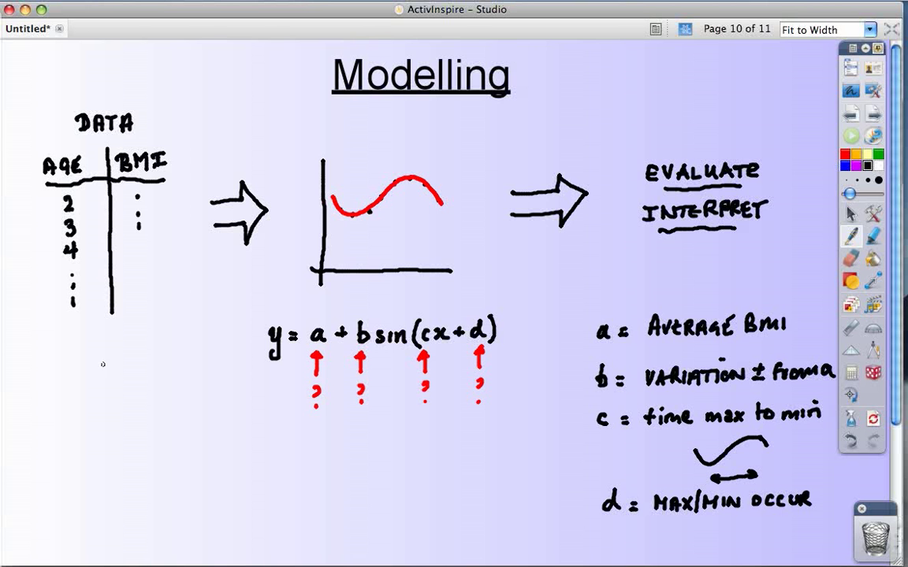
Draw vertical rows of dots below the AGE and BMI columns to continue the data table.
click(76, 374)
click(76, 387)
click(76, 399)
click(144, 363)
click(145, 374)
click(146, 383)
click(146, 391)
click(147, 399)
Draw a question mark under each row of dots below the AGE and BMI columns.
drag(70, 416, 76, 433)
click(76, 444)
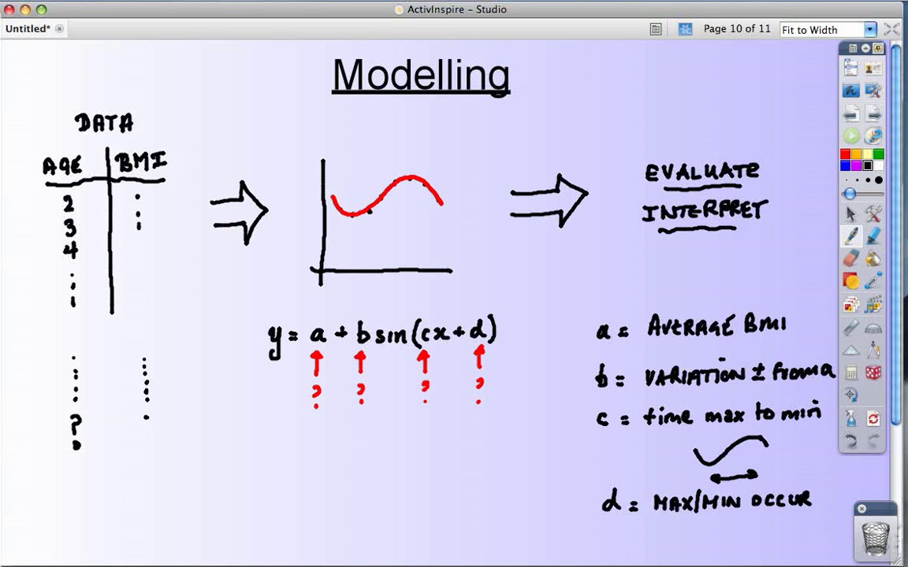
drag(144, 418, 147, 433)
click(147, 445)
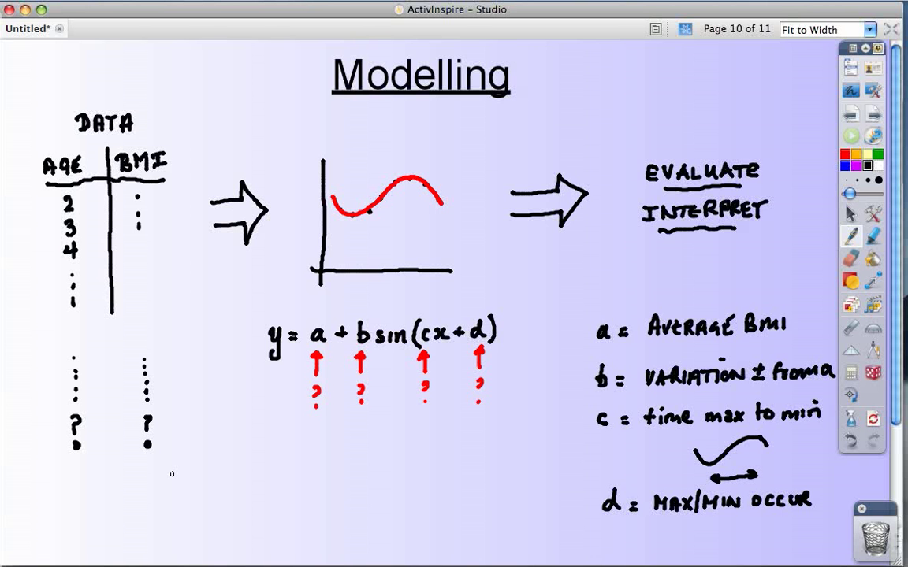